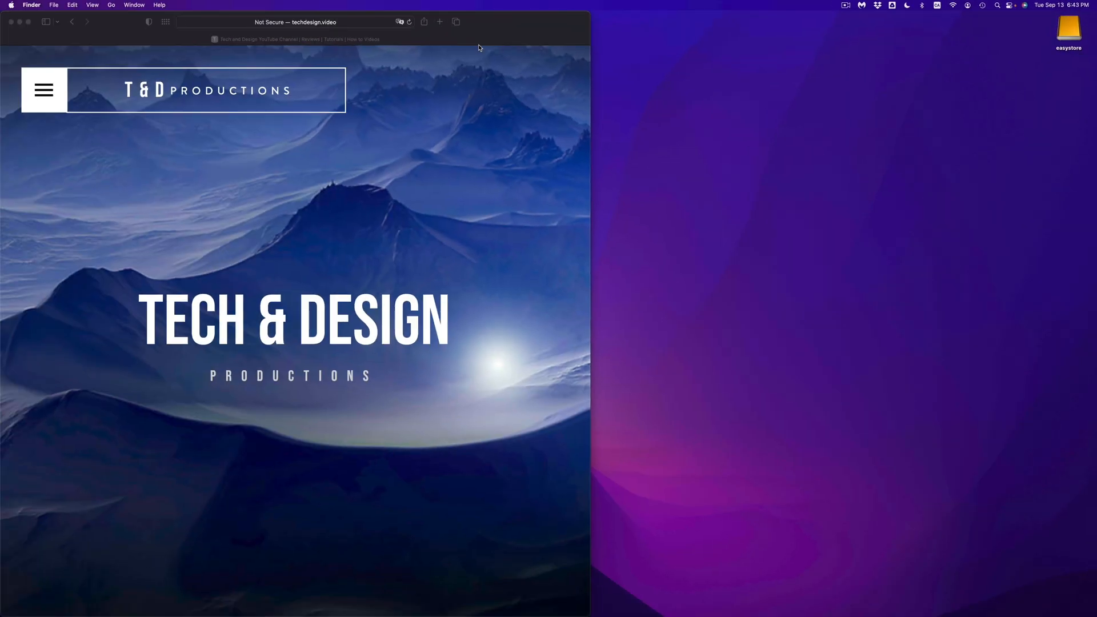
Open the Finder preferences and review which items are enabled for the sidebar.
mouse_move(354, 615)
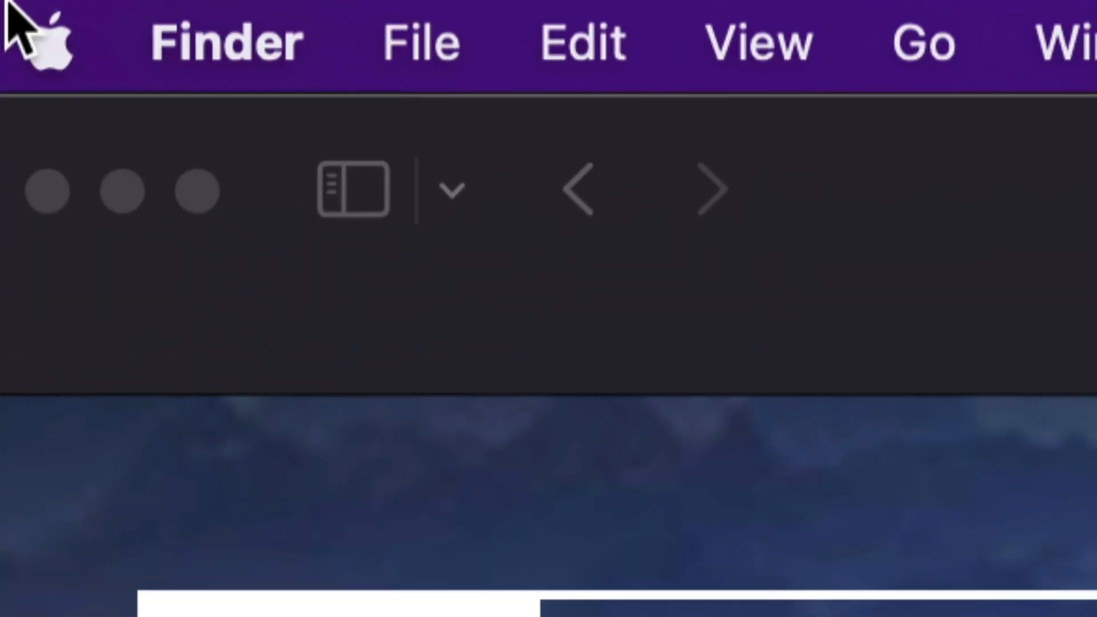
click(280, 57)
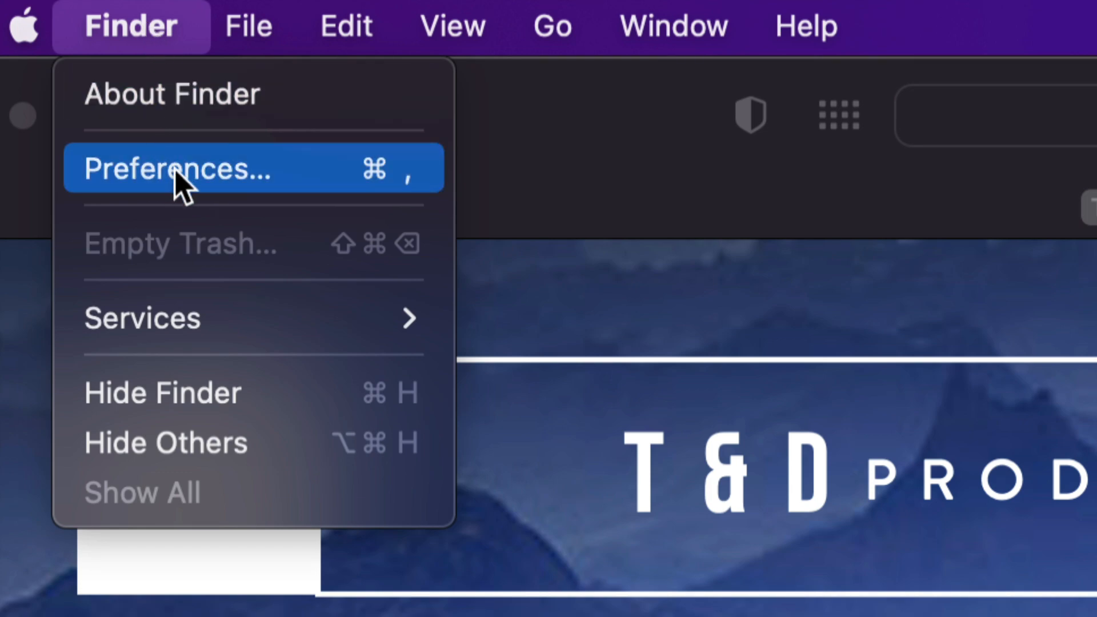
click(196, 176)
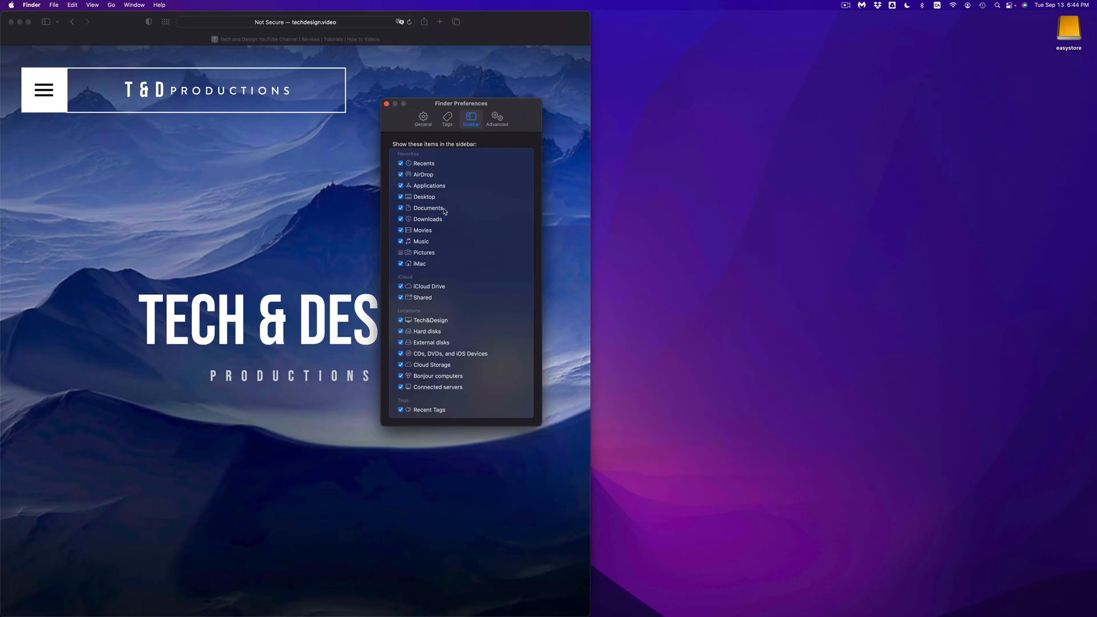
mouse_move(191, 610)
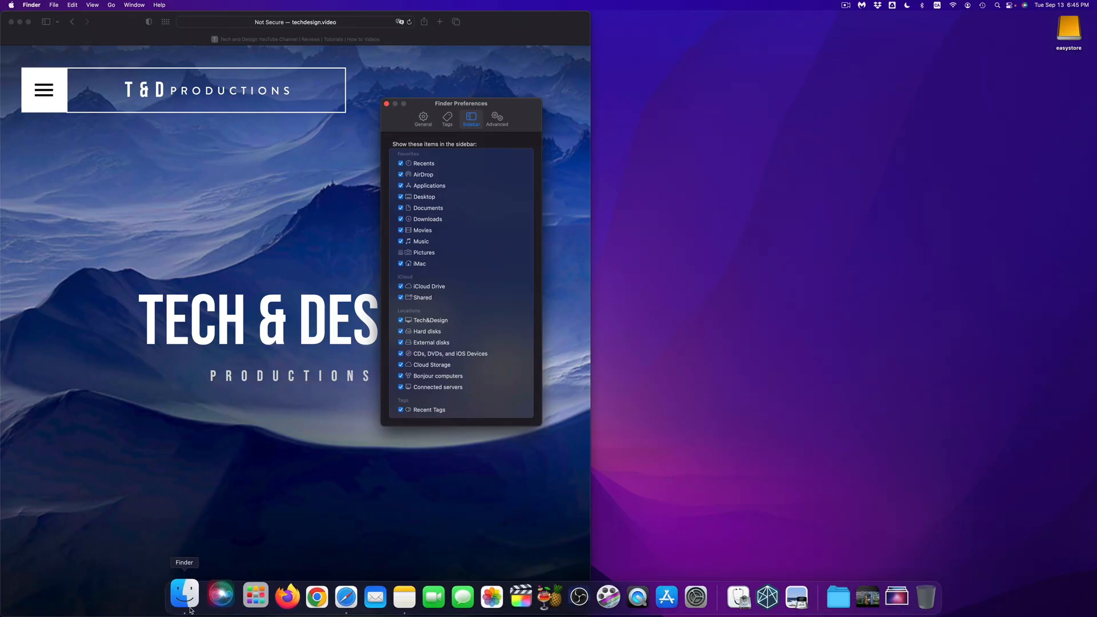
click(190, 610)
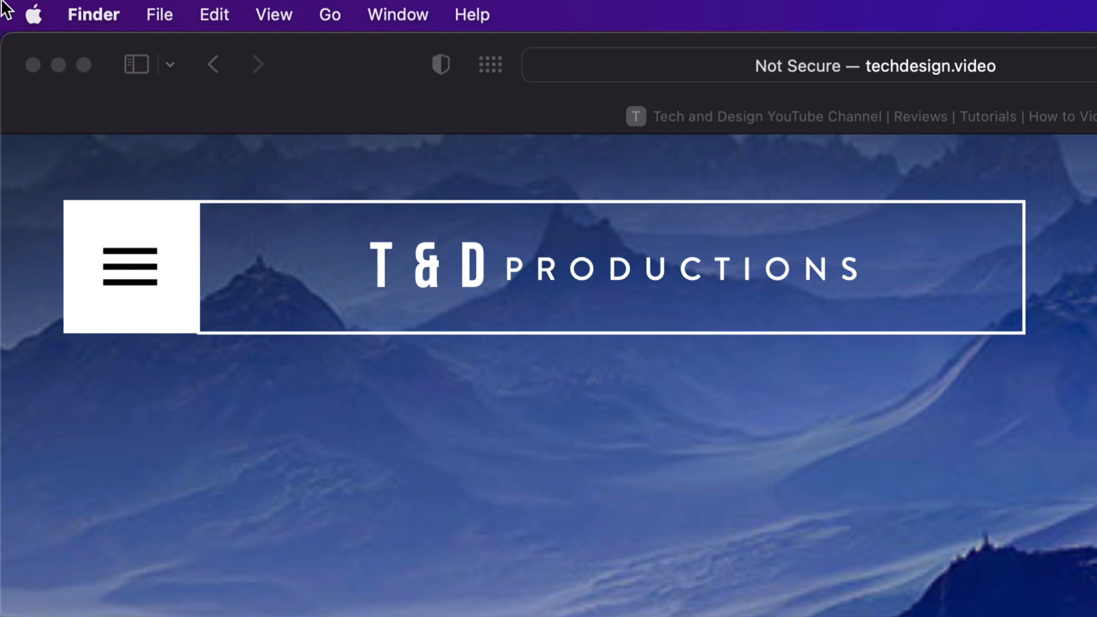
In Finder's general preferences, switch the desktop display of external disks off and back on while watching the easystore drive.
click(90, 16)
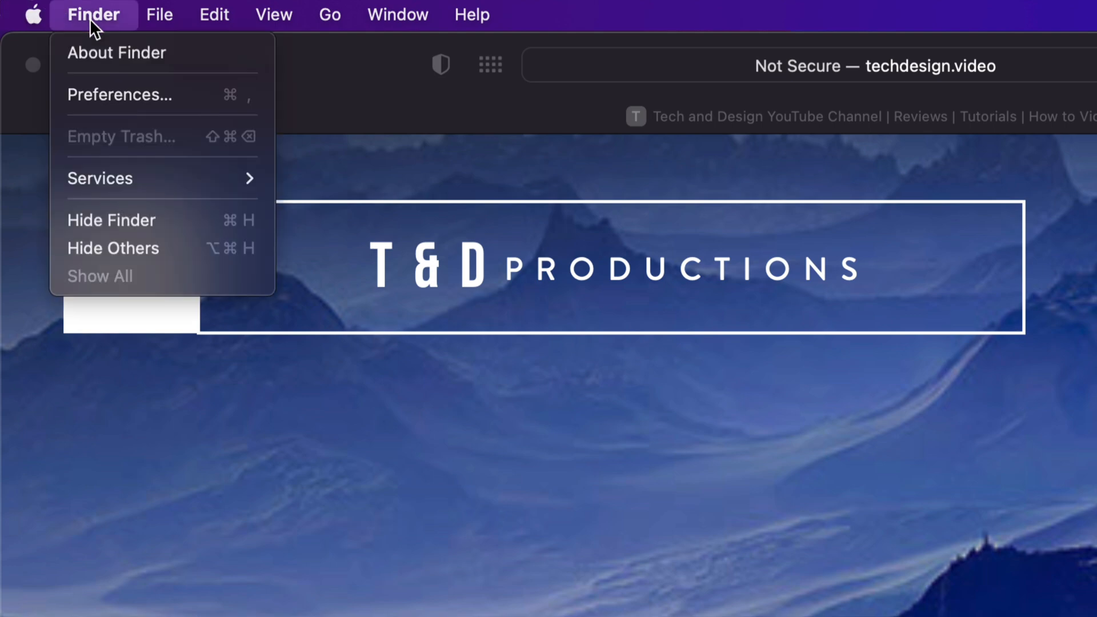
click(130, 104)
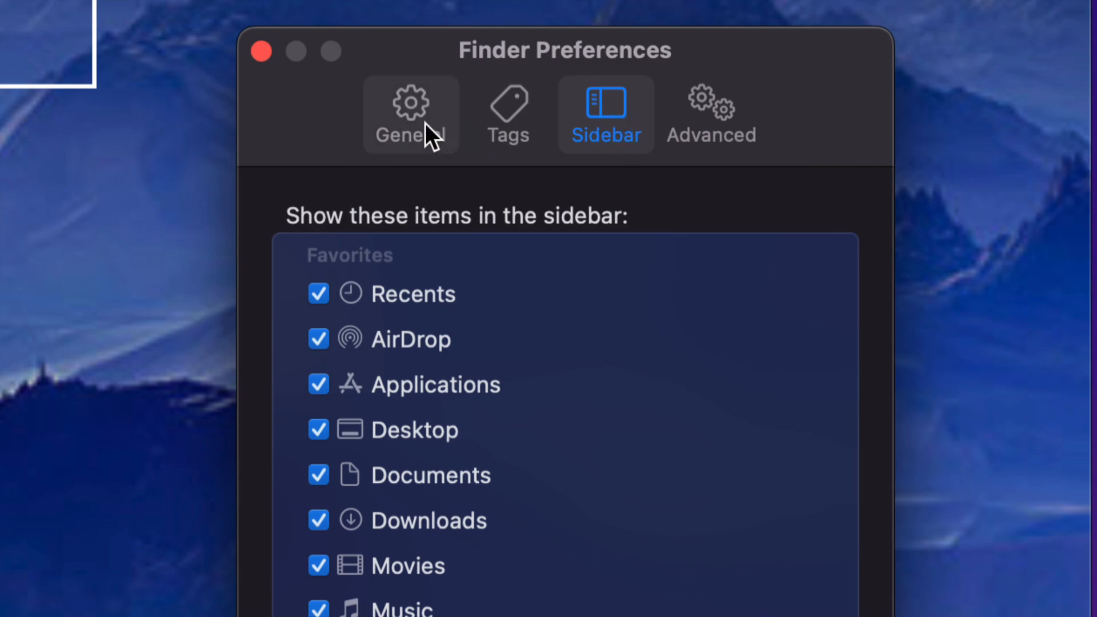
click(404, 127)
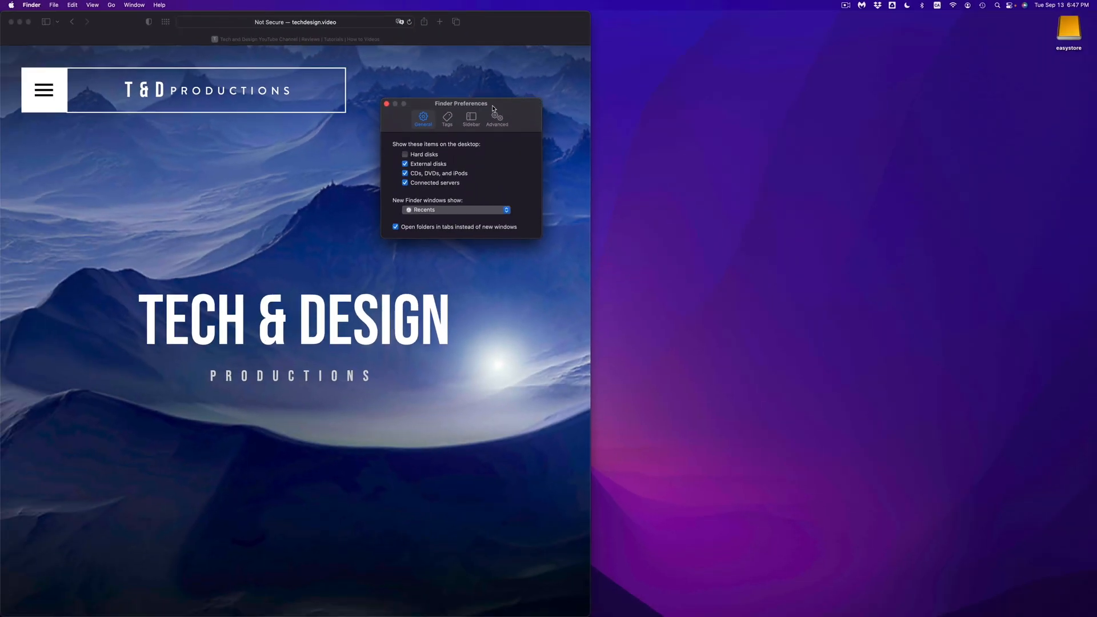
drag(493, 107, 941, 26)
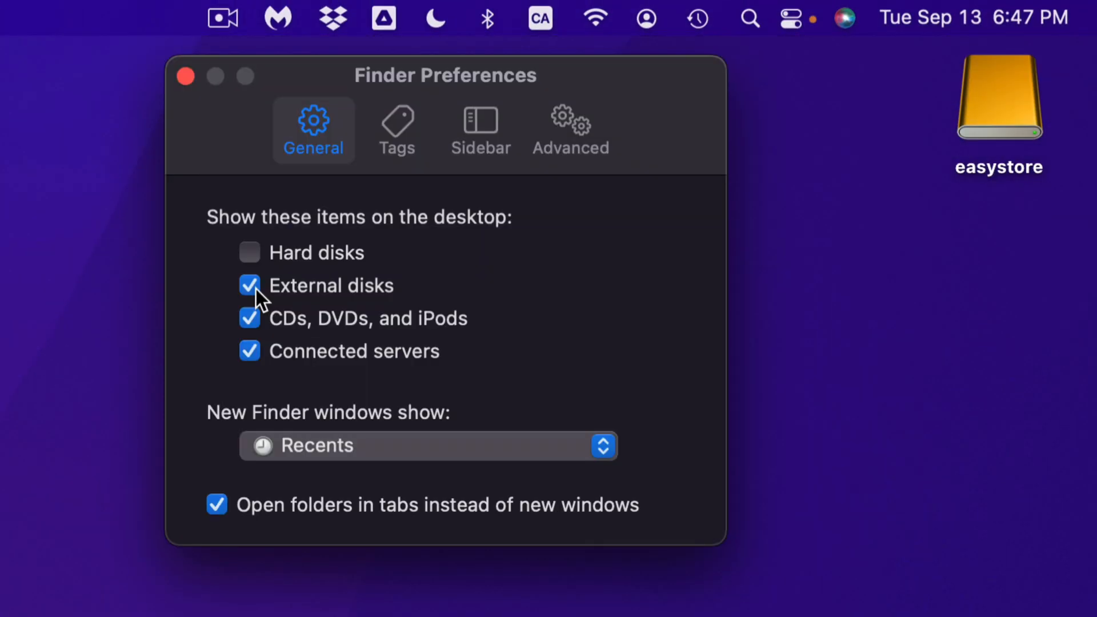
click(250, 285)
click(256, 289)
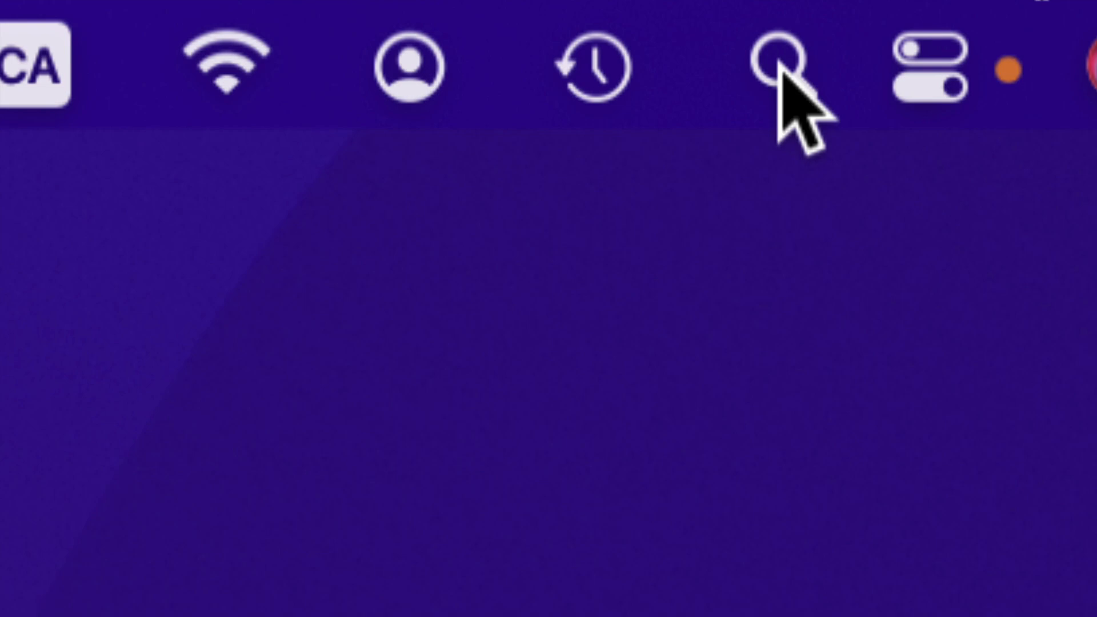
Search the Mac for "disk utility" and open Disk Utility.
click(779, 64)
text(disk ut)
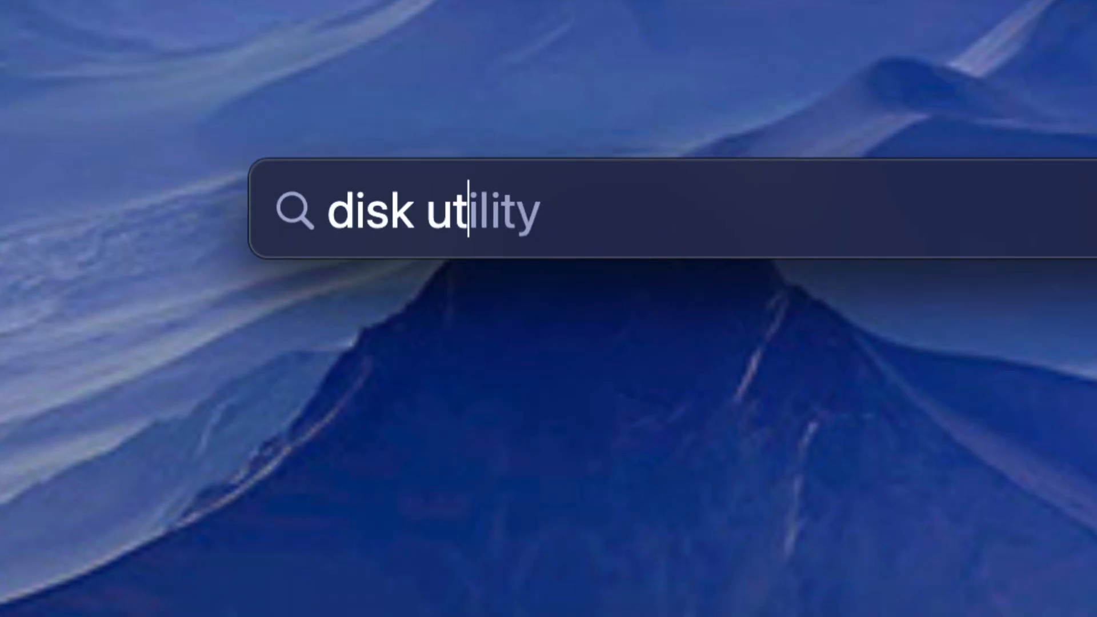
text(ility)
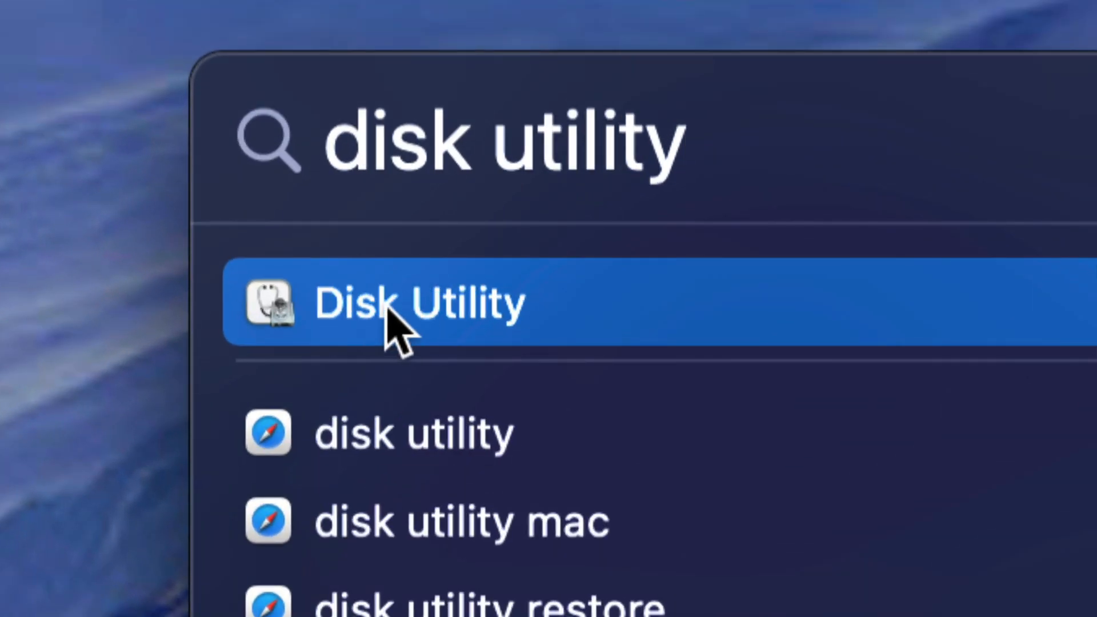
click(388, 309)
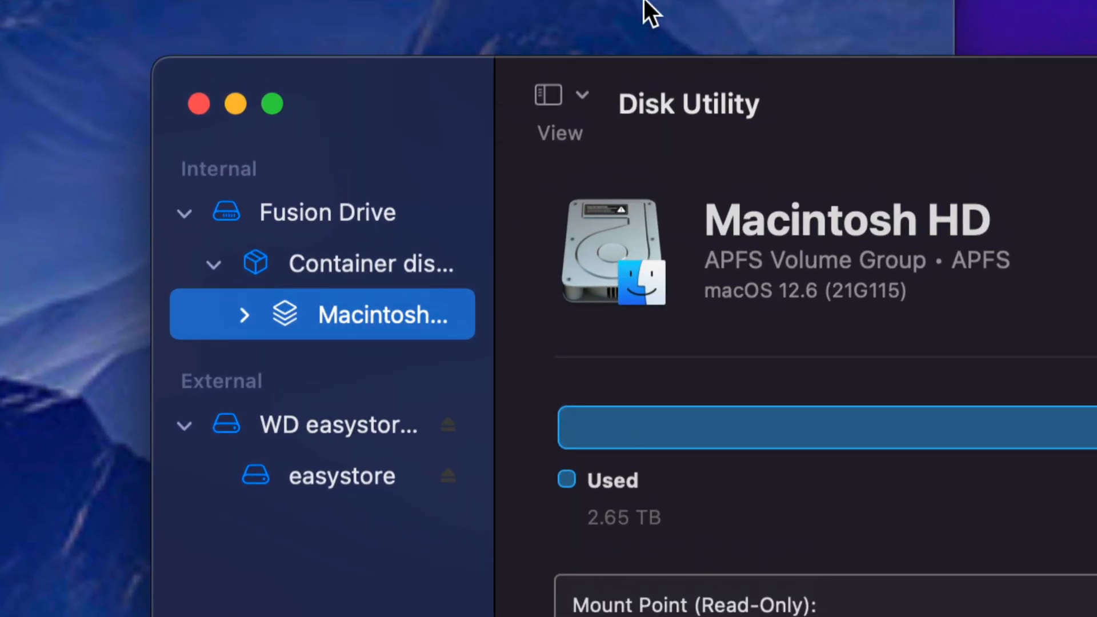
Switch the drive list to only volumes and back to all devices, and collapse the internal Fusion Drive.
click(582, 113)
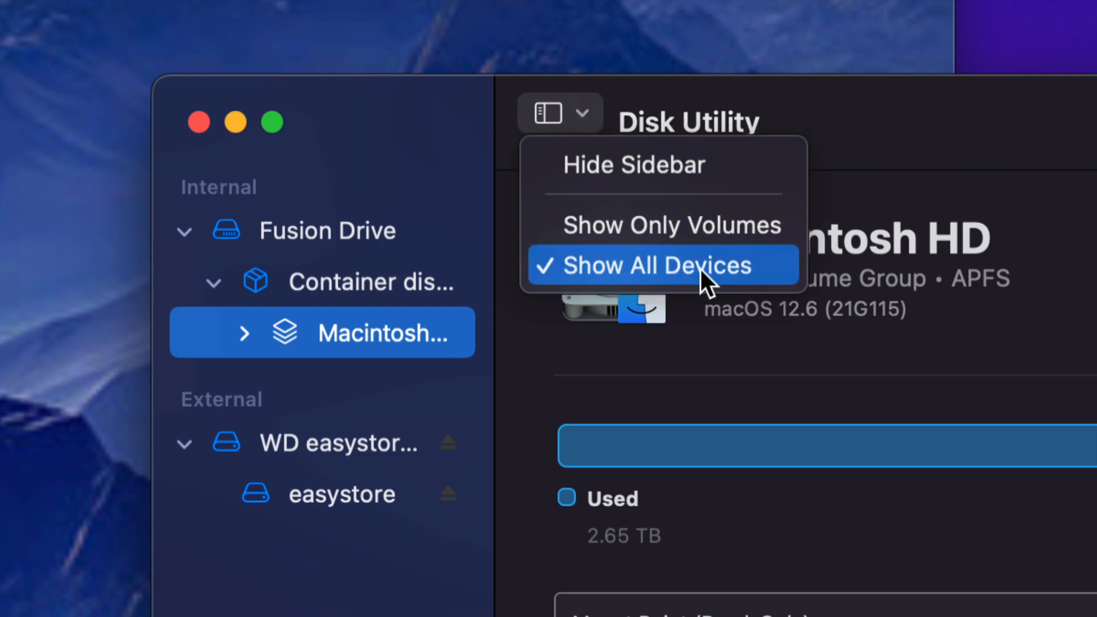
click(620, 229)
click(582, 113)
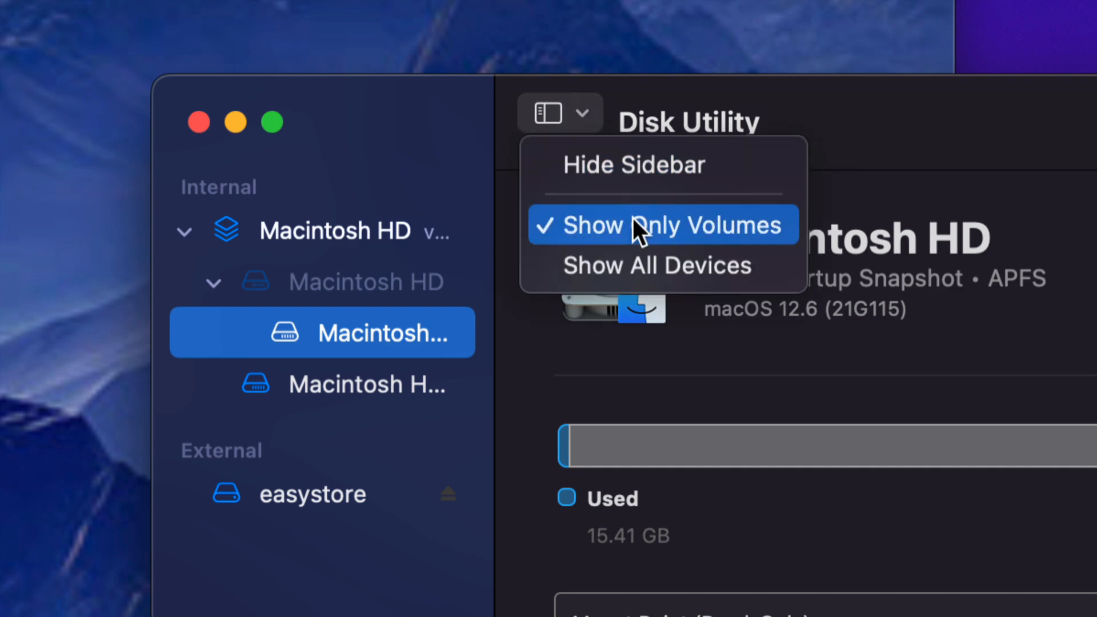
click(608, 265)
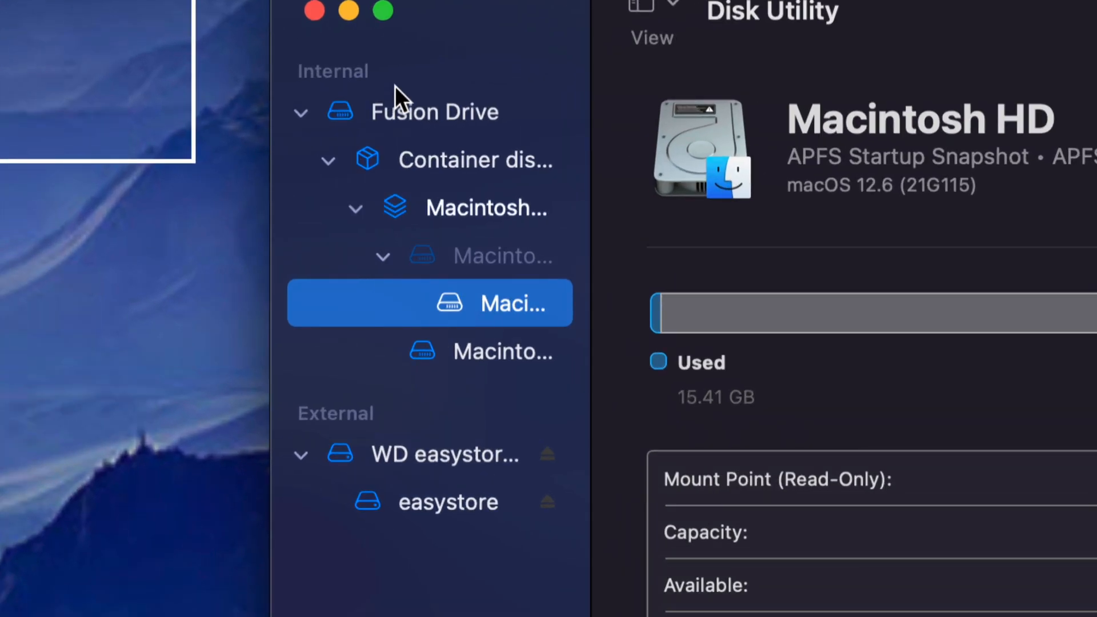
click(300, 112)
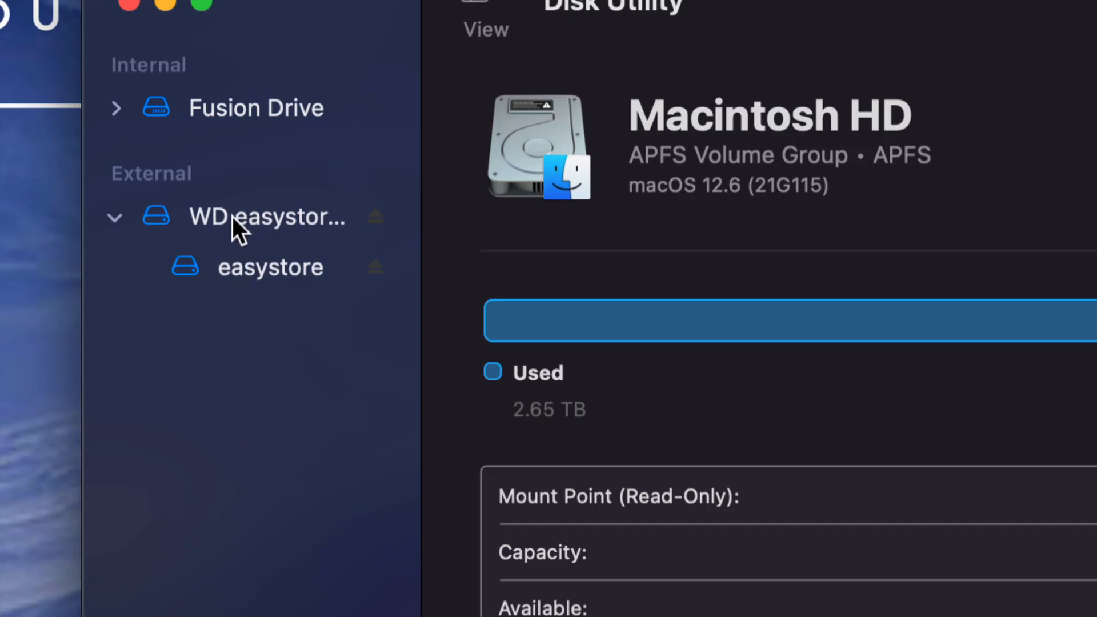
Set up an erase of the WD easystore physical disk with the name backup, APFS format and GUID Partition Map scheme.
click(232, 217)
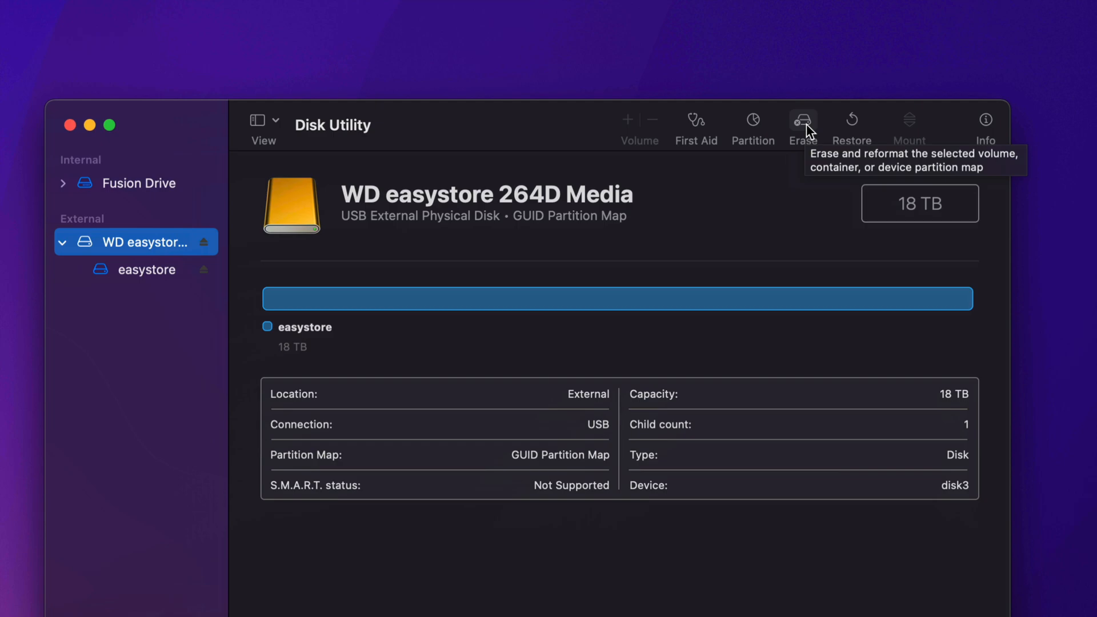
click(804, 120)
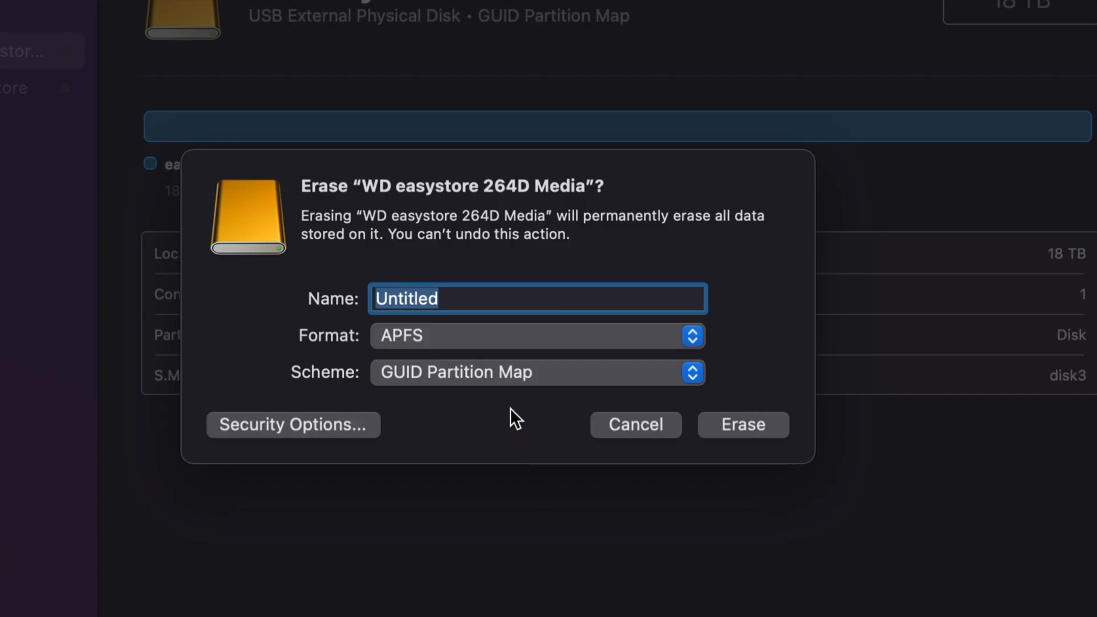
click(429, 342)
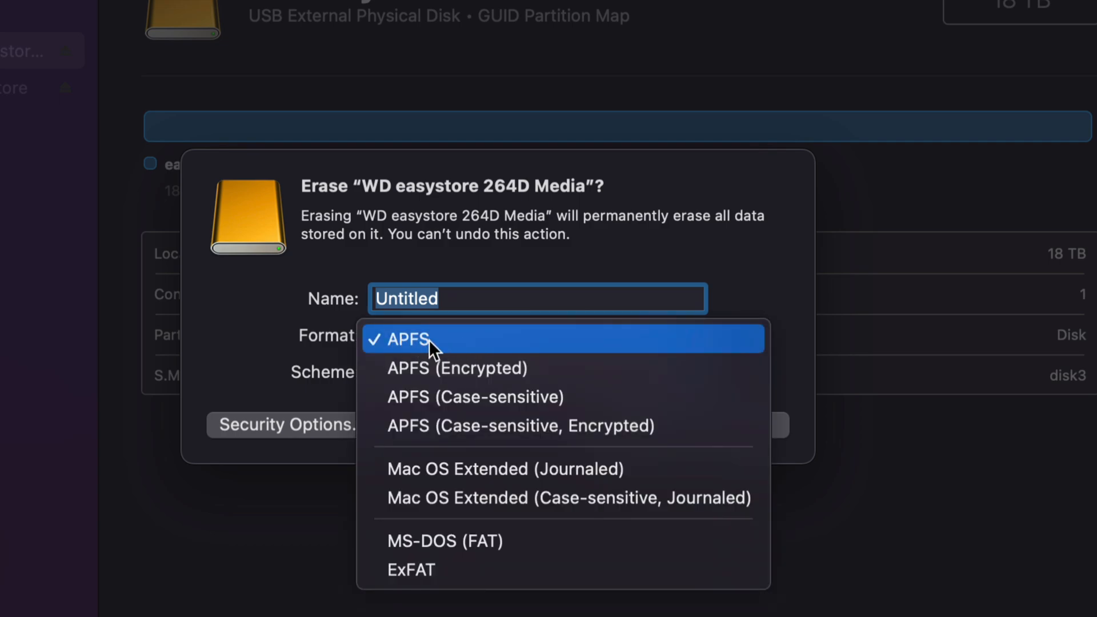
click(430, 342)
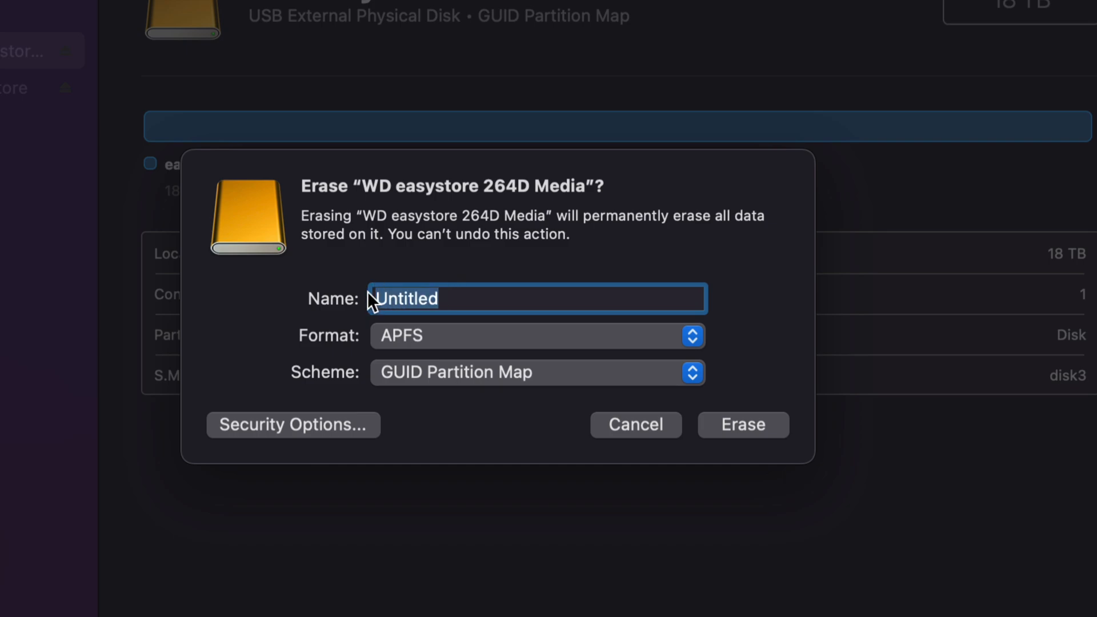
text(backup)
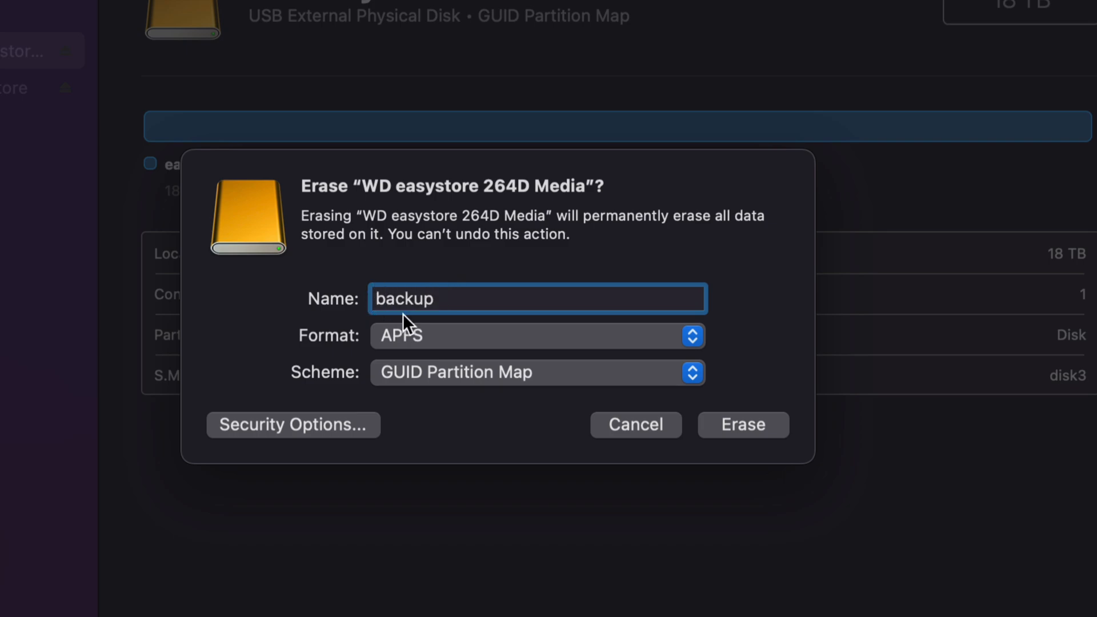
click(494, 375)
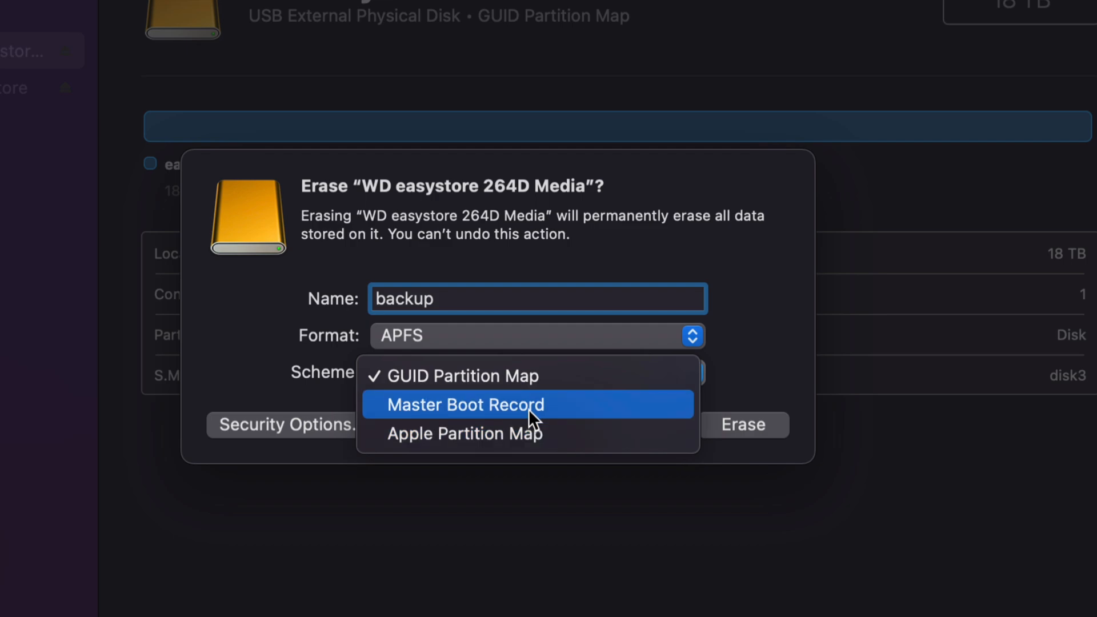
click(516, 376)
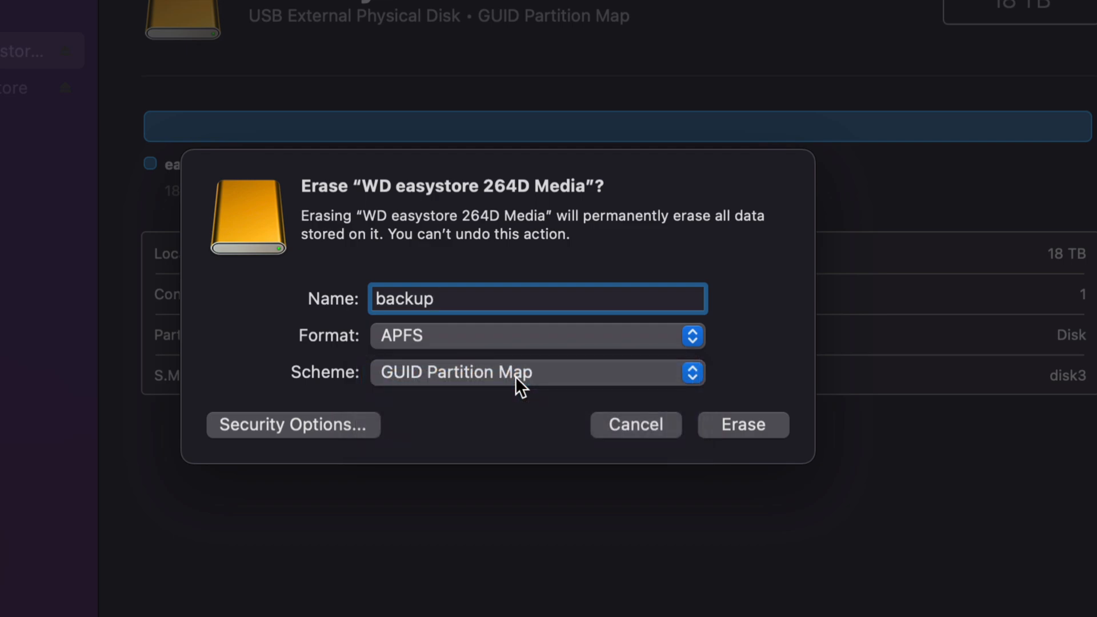
Try the two-pass security option, return it to Fastest, and erase the WD easystore disk.
click(245, 429)
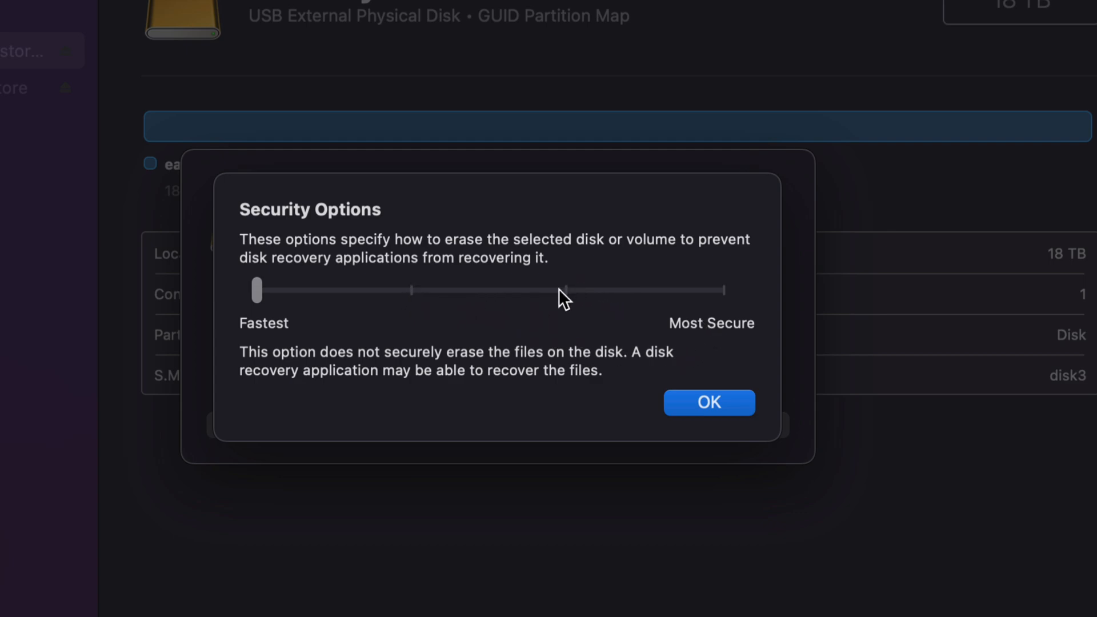
click(413, 293)
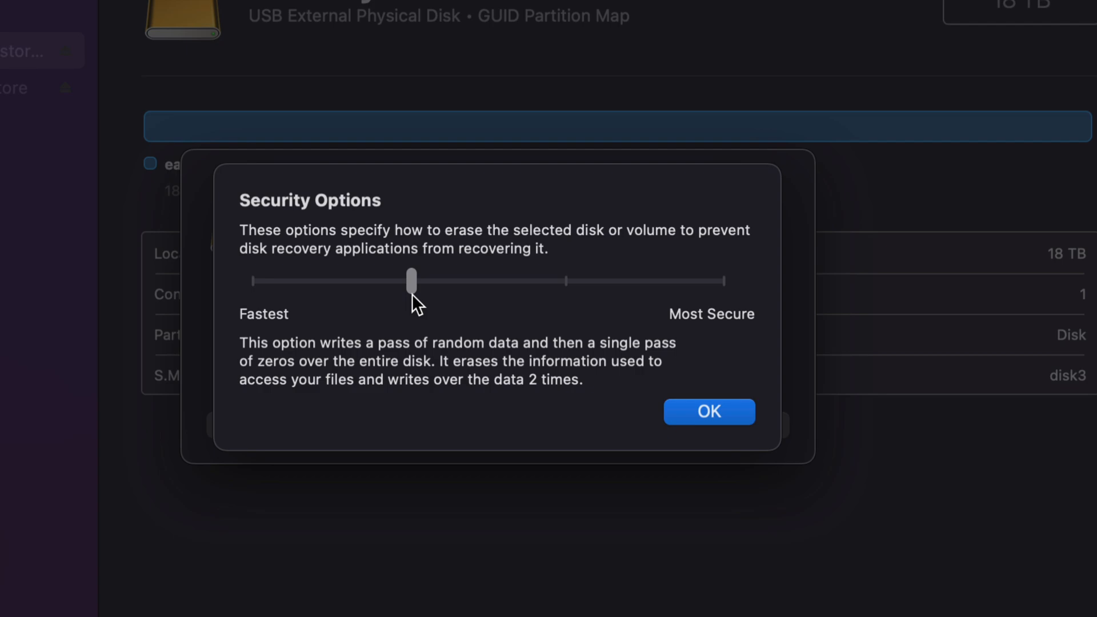
click(253, 277)
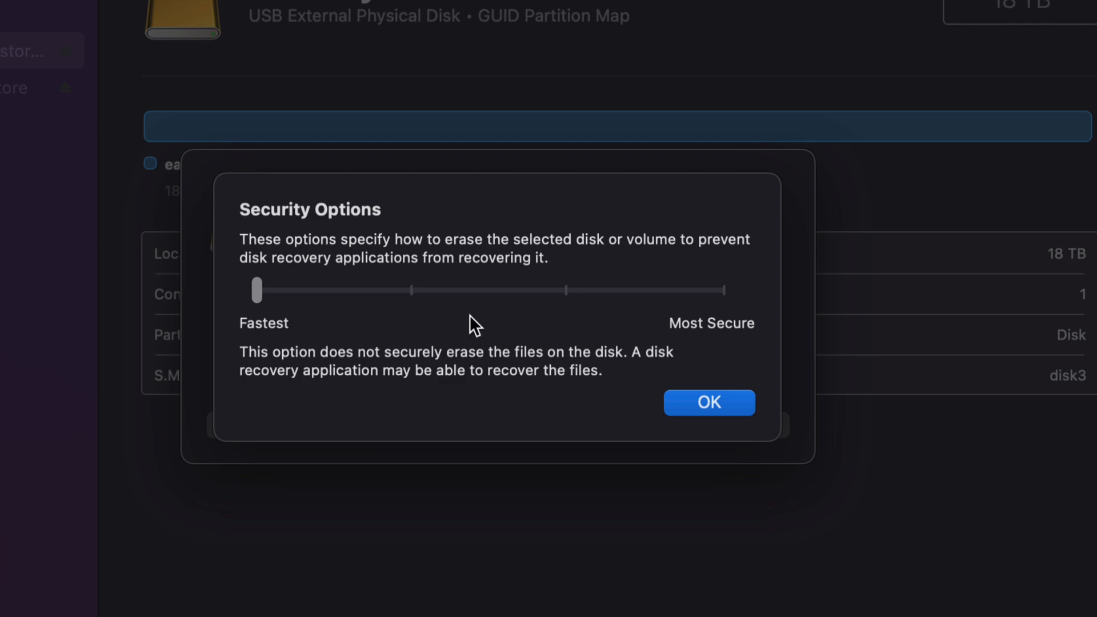
click(713, 403)
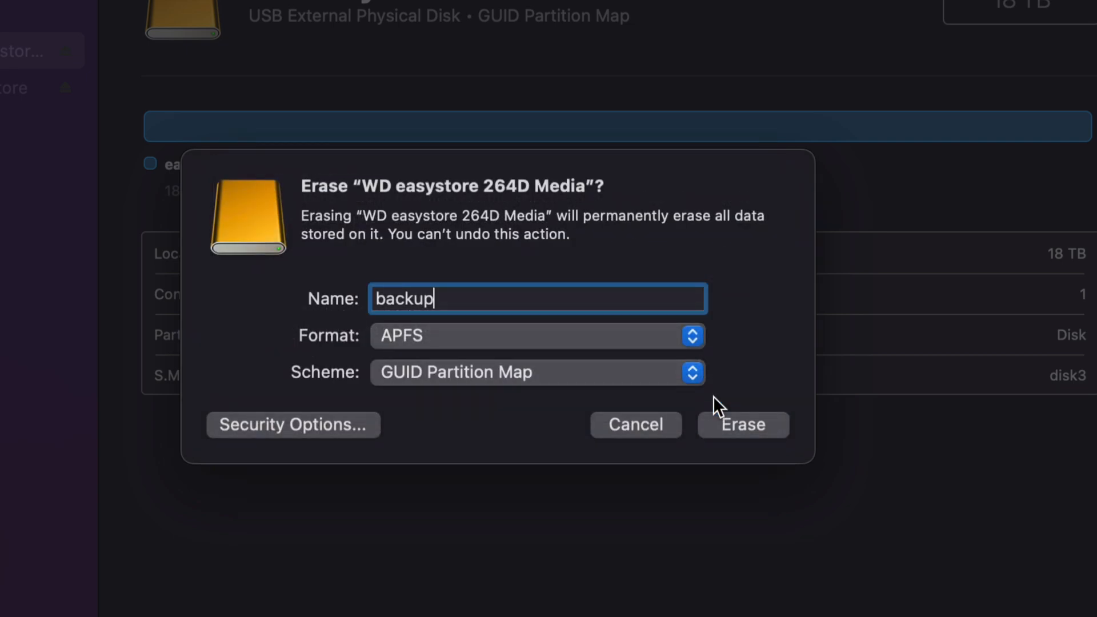
click(757, 429)
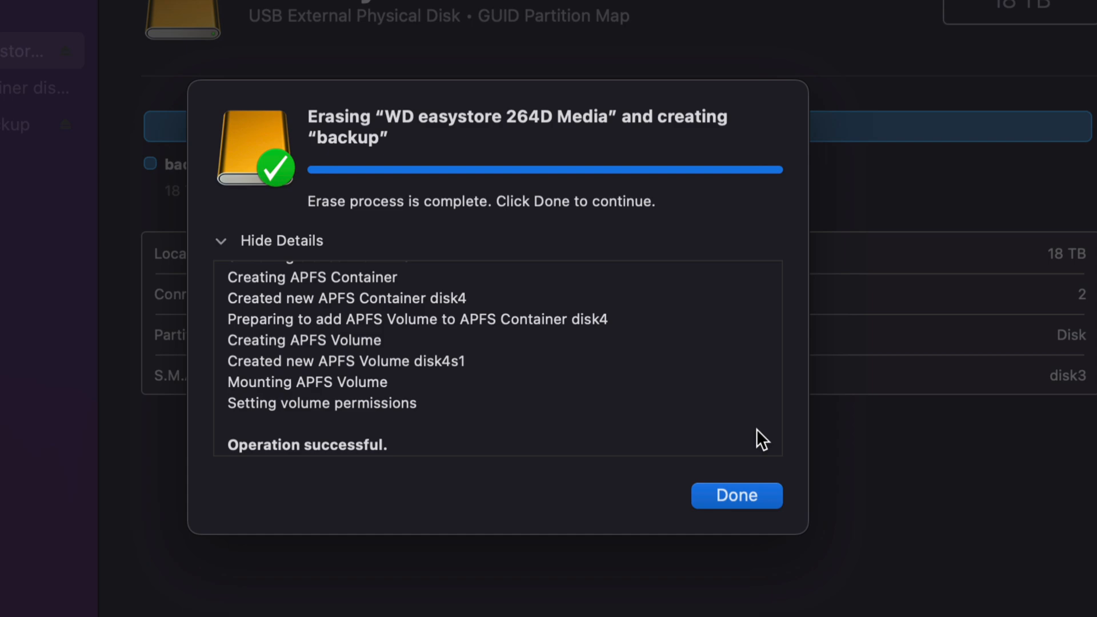
click(748, 493)
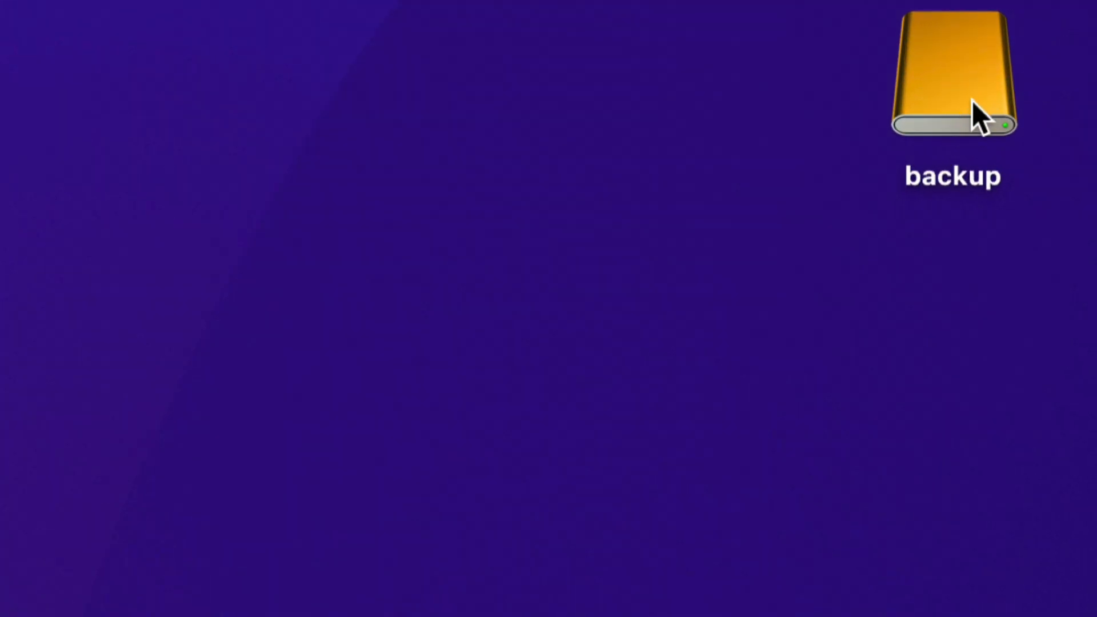
Open the backup drive from the desktop and move its window clear of the Disk Utility window.
double_click(972, 100)
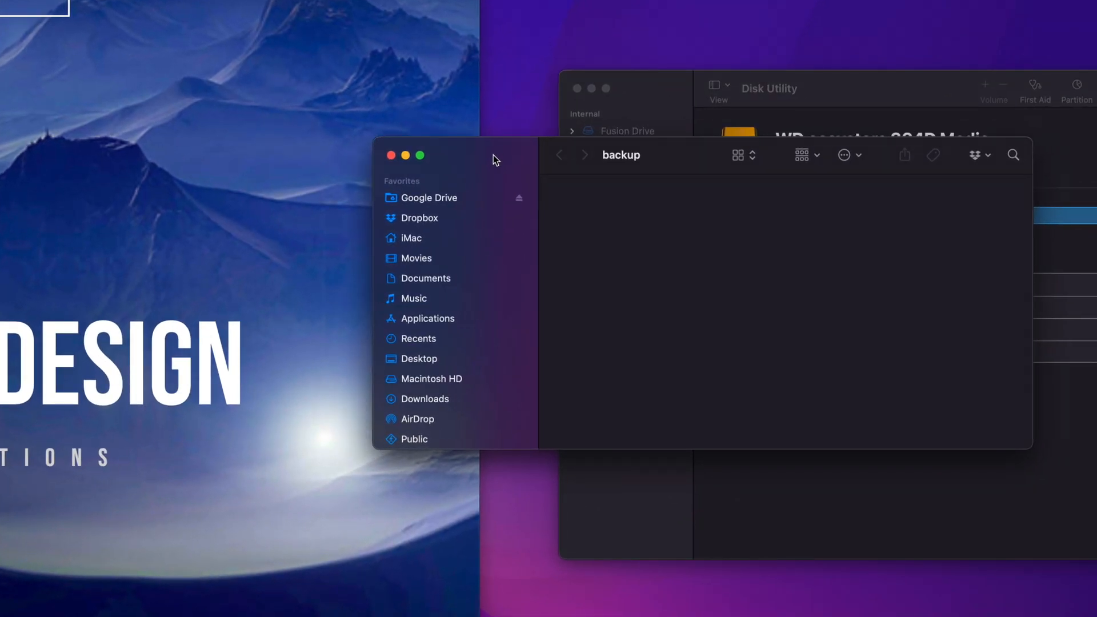
drag(493, 155, 395, 146)
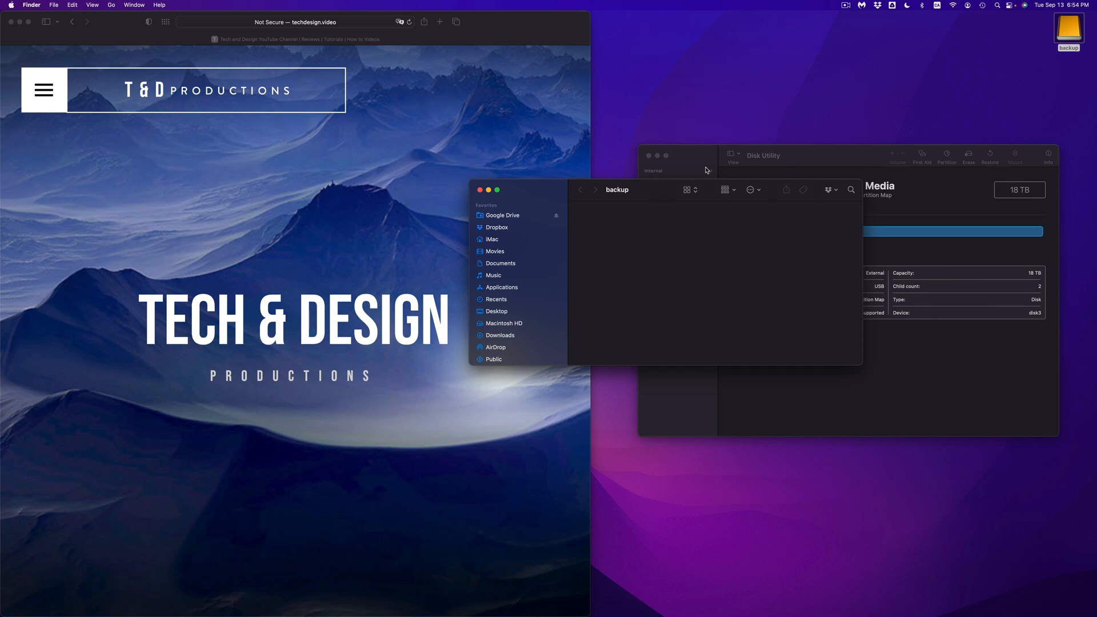
drag(706, 160, 713, 35)
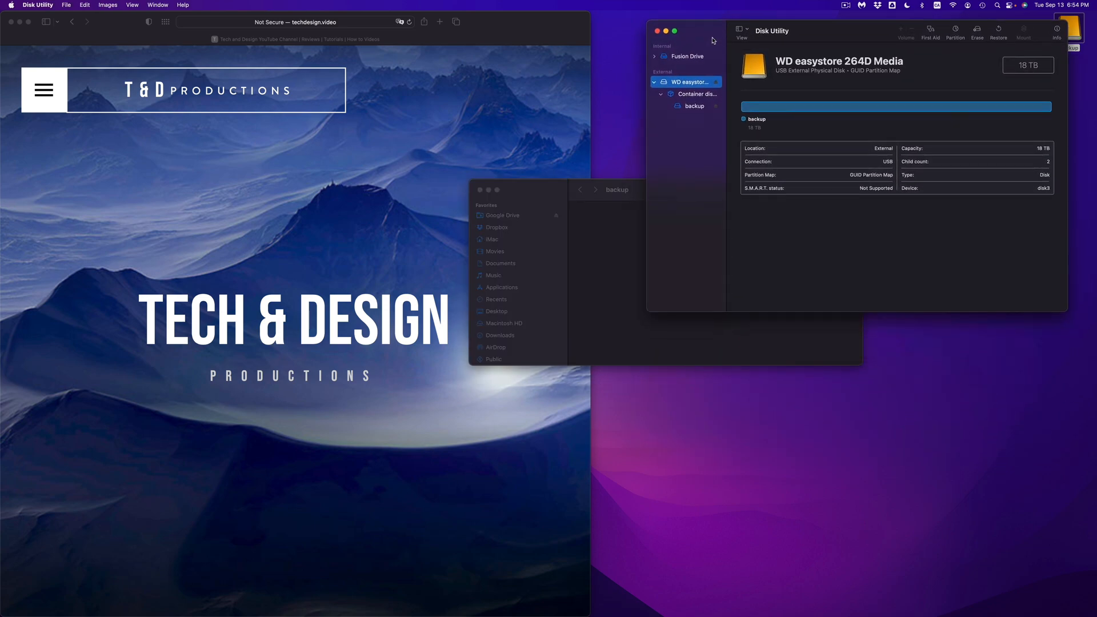
click(544, 192)
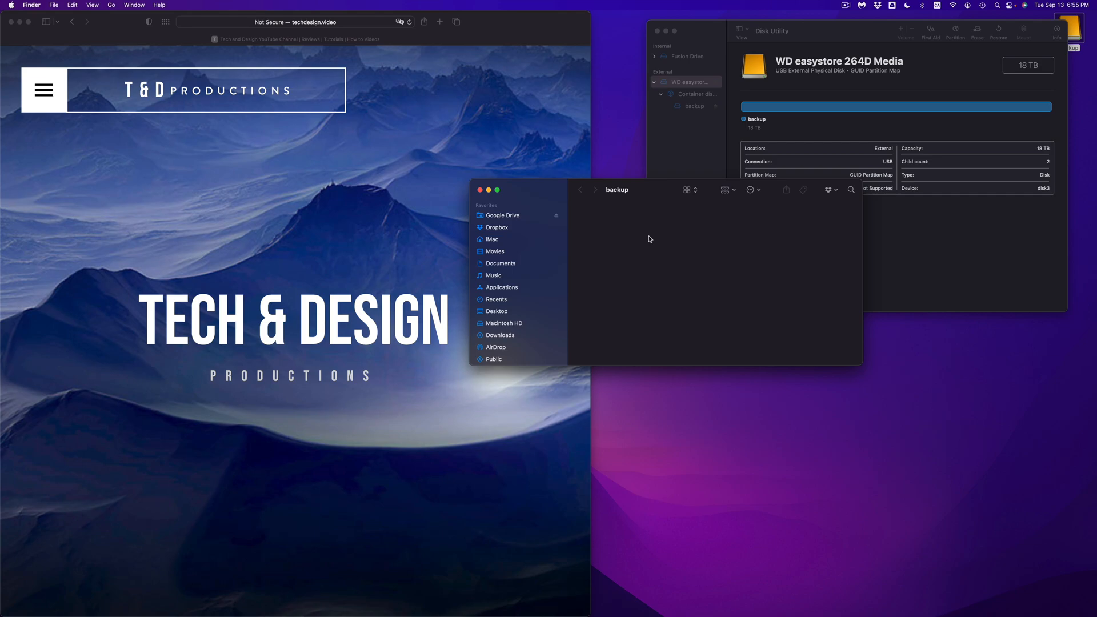
drag(673, 186, 665, 301)
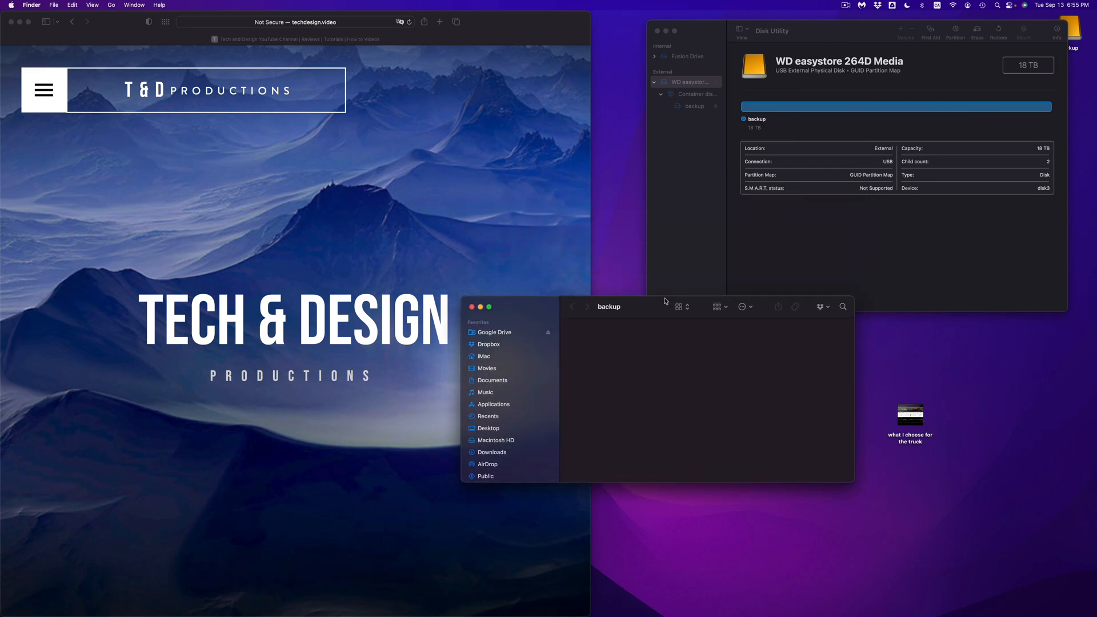
Move the backup window slightly and reposition the "what I choose for the truck" file on the desktop.
drag(665, 301, 690, 308)
mouse_move(915, 424)
drag(915, 424, 950, 382)
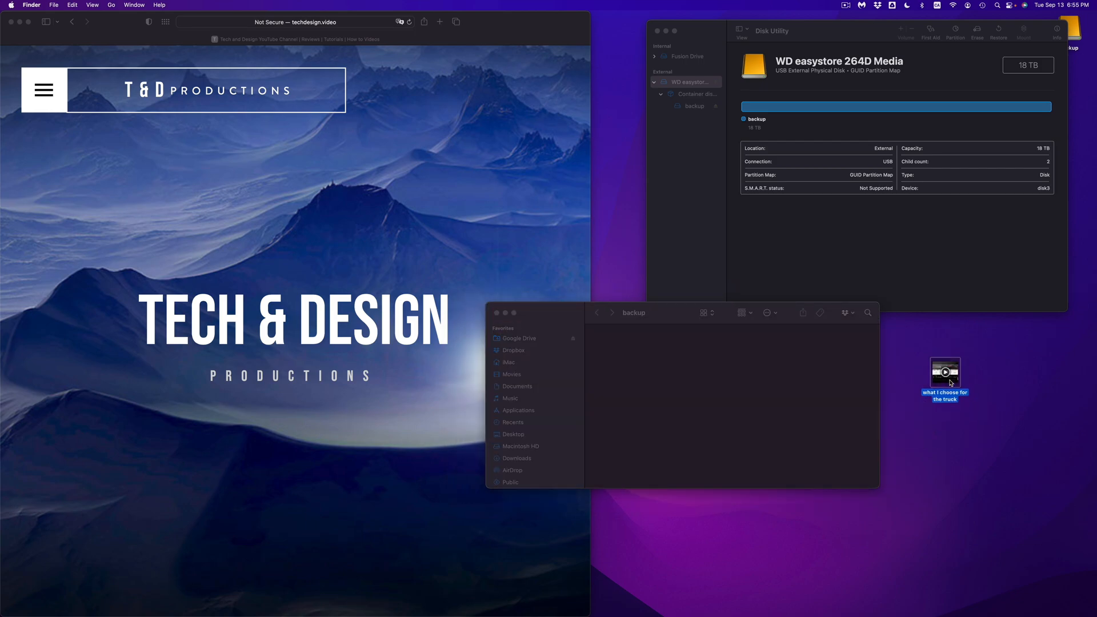
click(982, 382)
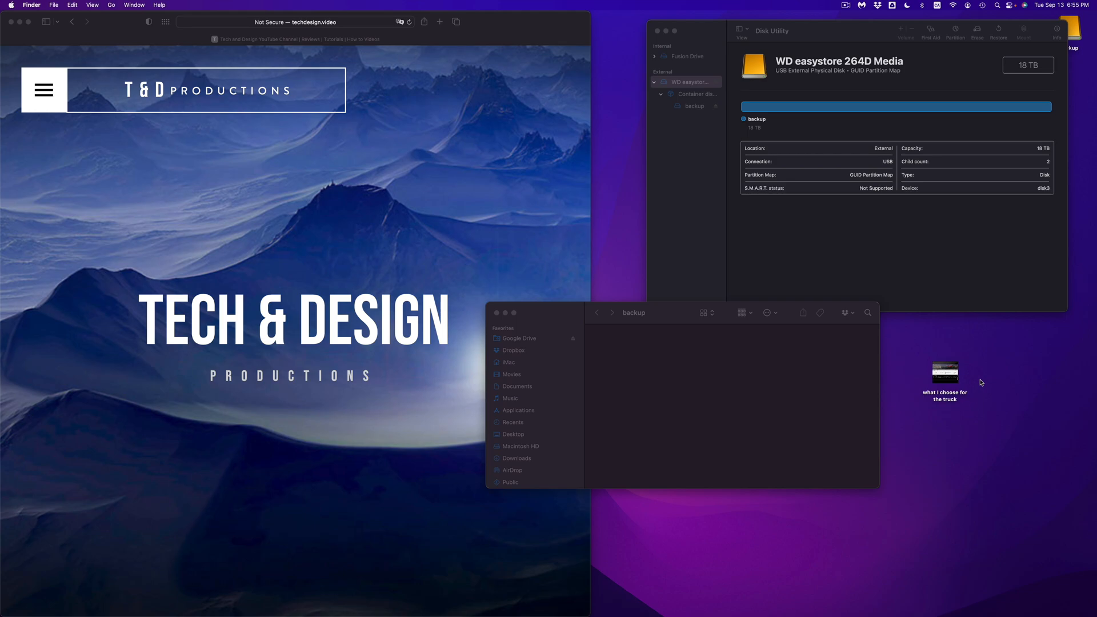
Create a new folder on the desktop and copy it and the "what I choose for the truck" file to the backup drive.
right_click(981, 383)
click(992, 385)
drag(992, 386, 666, 332)
drag(944, 372, 709, 354)
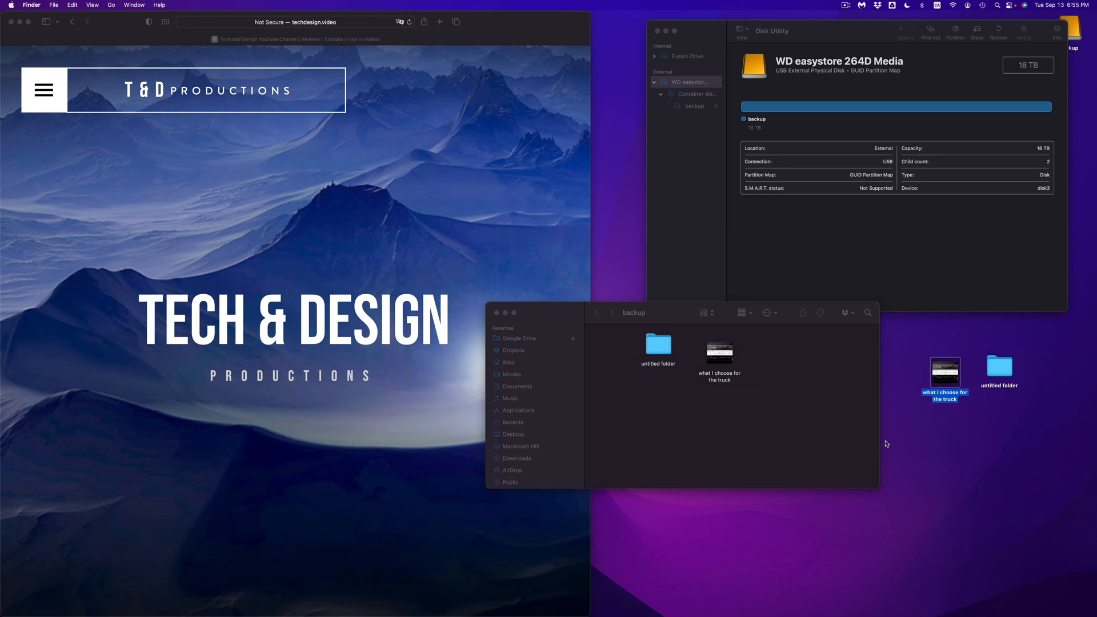
Rename the untitled folder on the desktop as 21321312.
click(999, 389)
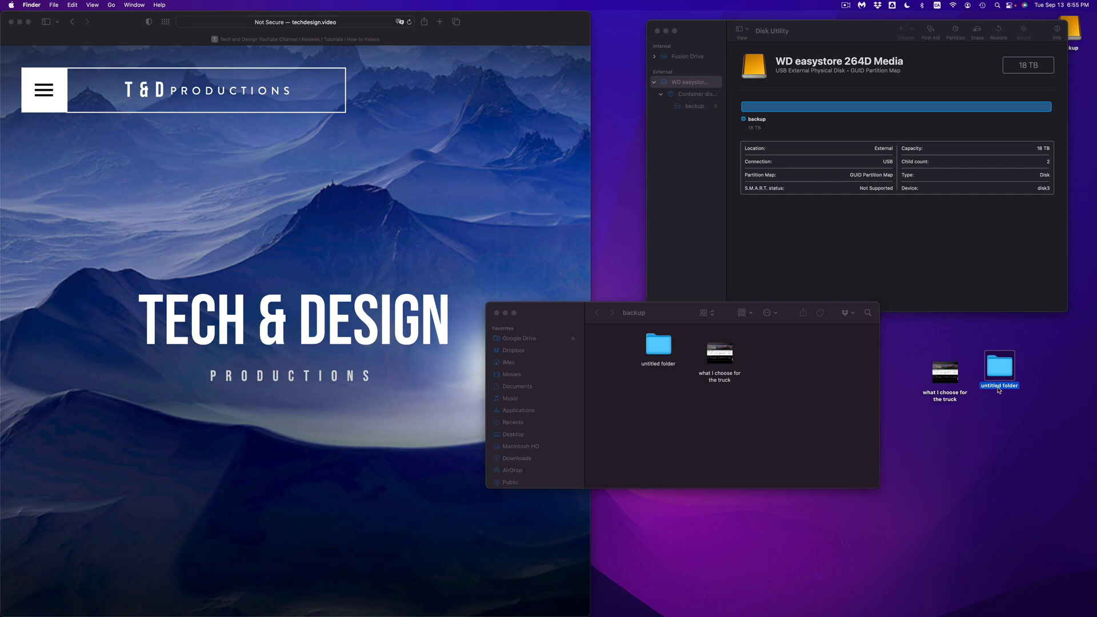
key(Return)
text(21321312)
click(1024, 419)
Copy and paste the 21321312 folder into the backup drive and place it below the untitled folder.
click(1005, 364)
click(801, 398)
key(super+v)
drag(801, 344, 662, 387)
click(953, 449)
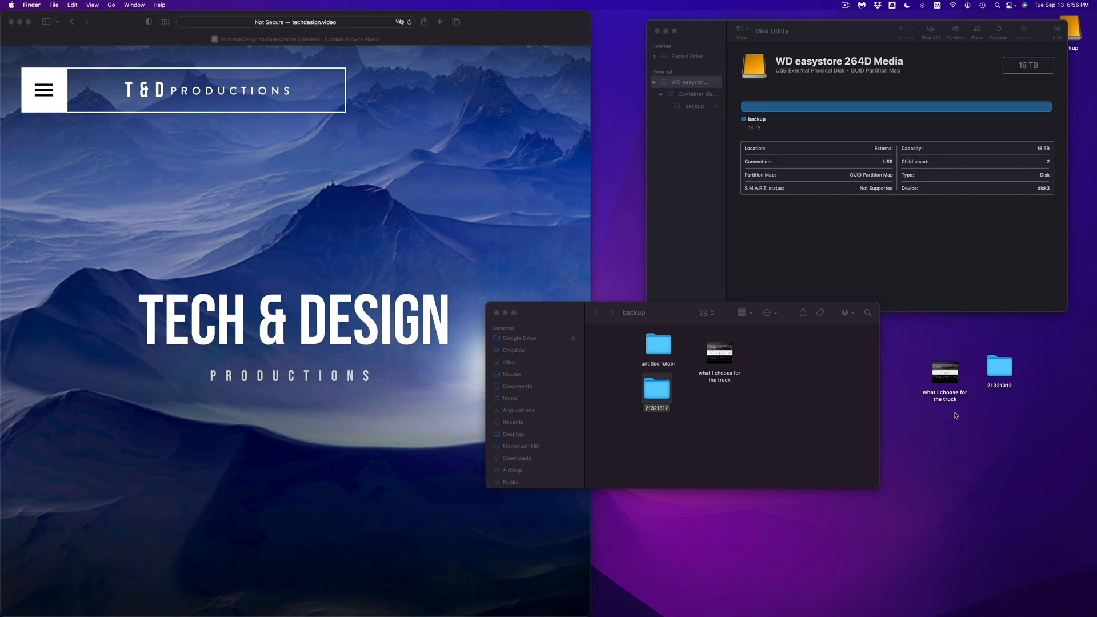
Rename the desktop folder as asdasdsad.
mouse_move(953, 382)
click(1003, 380)
text(asdasdsad)
click(1021, 404)
Copy and paste the asdasdsad folder into the backup drive and place it beside the "what I choose for the truck" file.
right_click(997, 368)
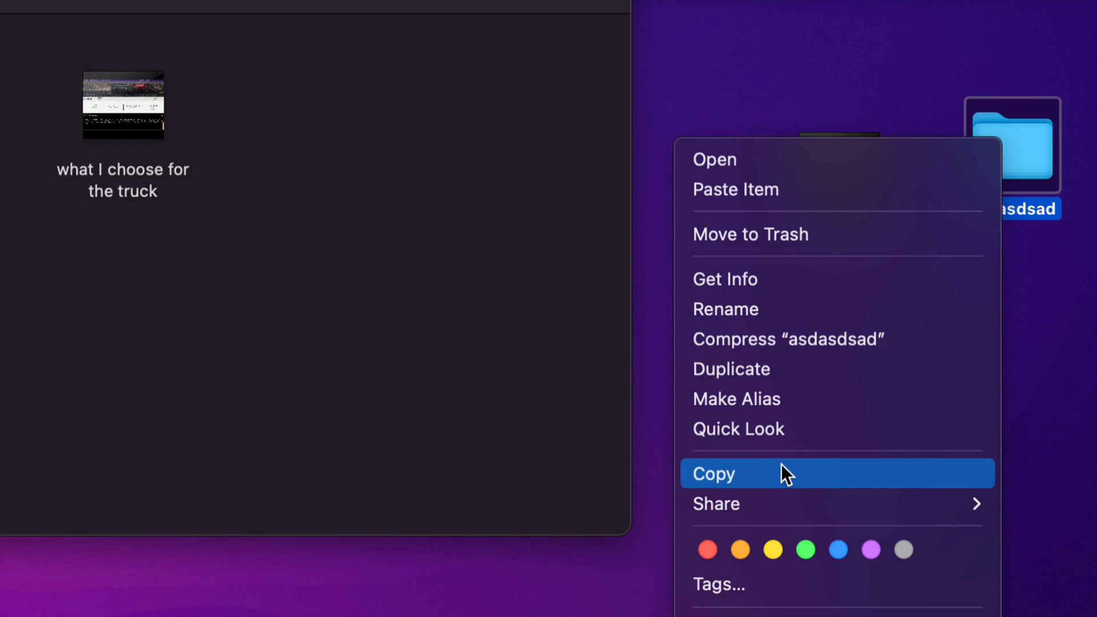
click(759, 472)
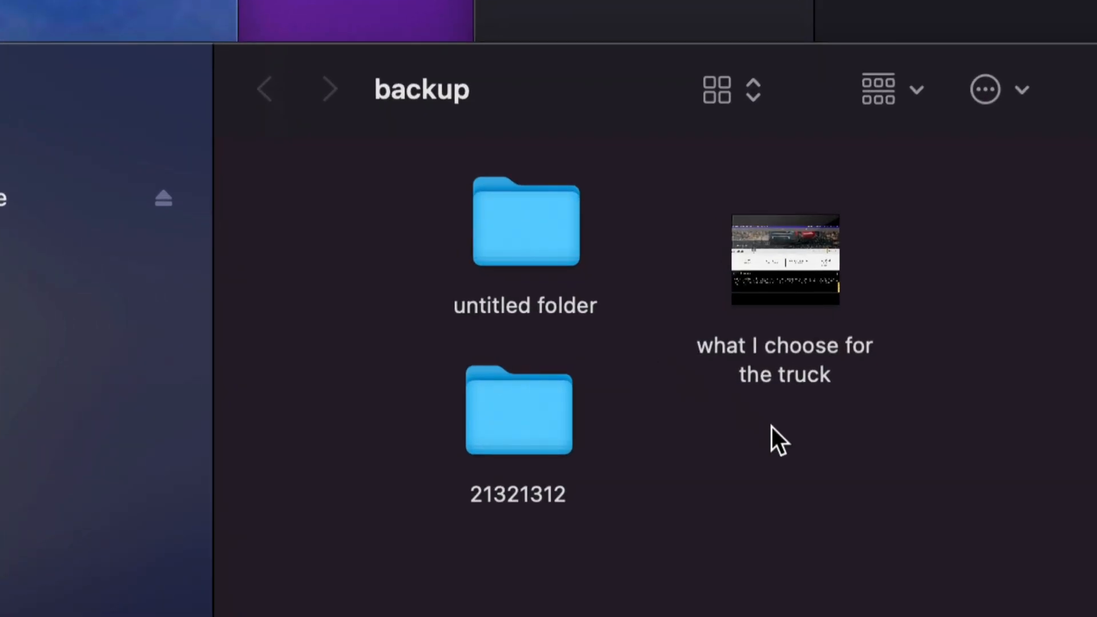
right_click(945, 249)
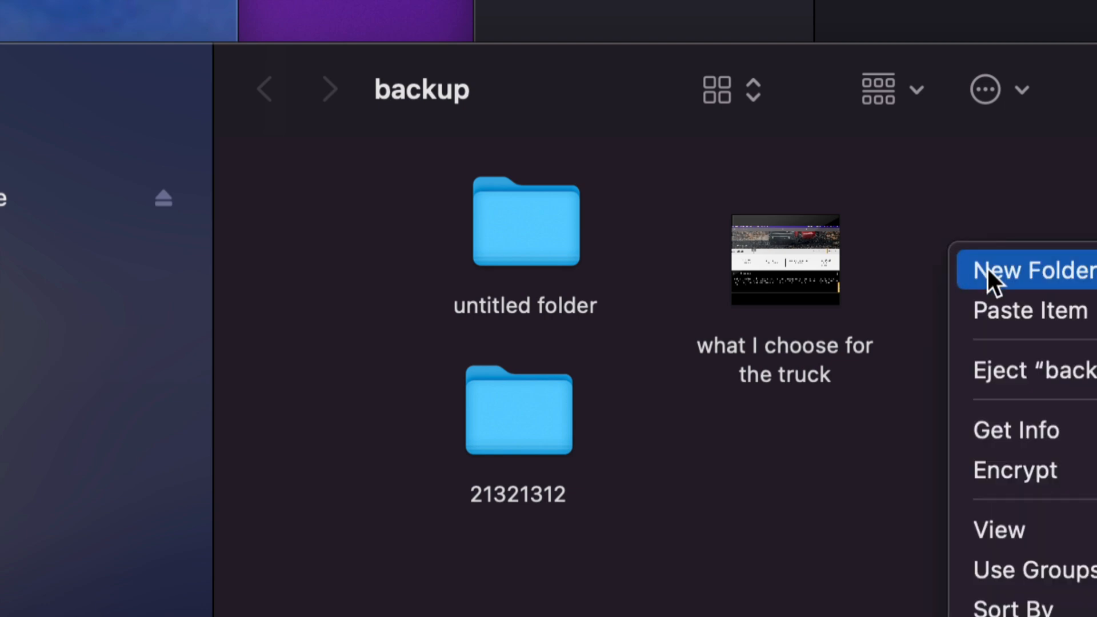
click(954, 313)
drag(1014, 243, 837, 269)
click(921, 283)
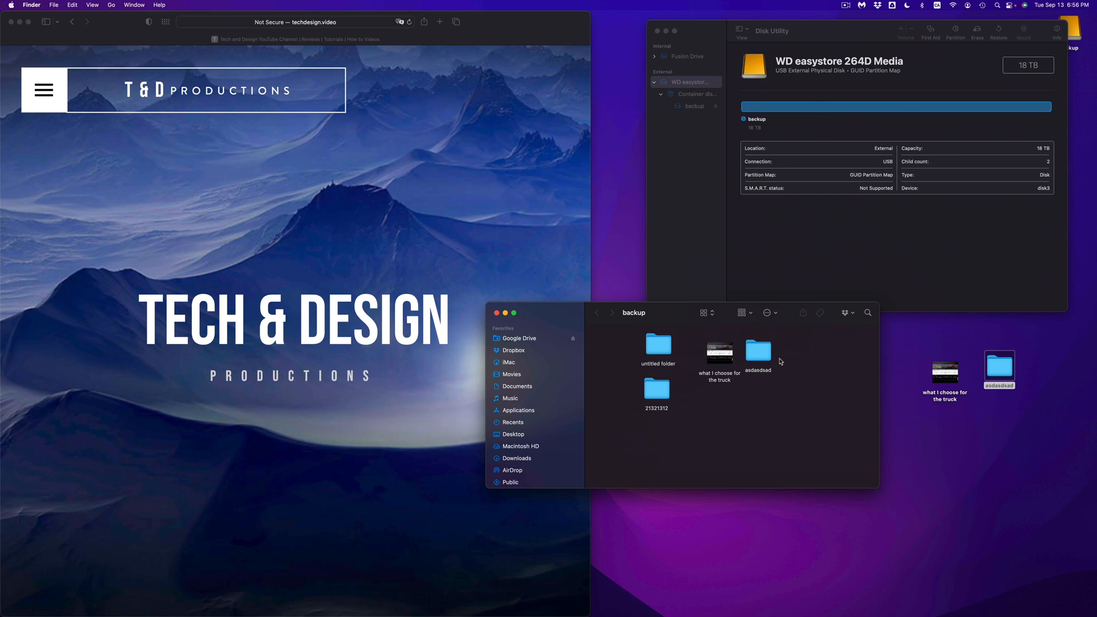
Move the asdasdsad folder on the desktop to the Trash and reposition the backup window.
drag(906, 351, 1021, 403)
click(1021, 403)
click(1004, 371)
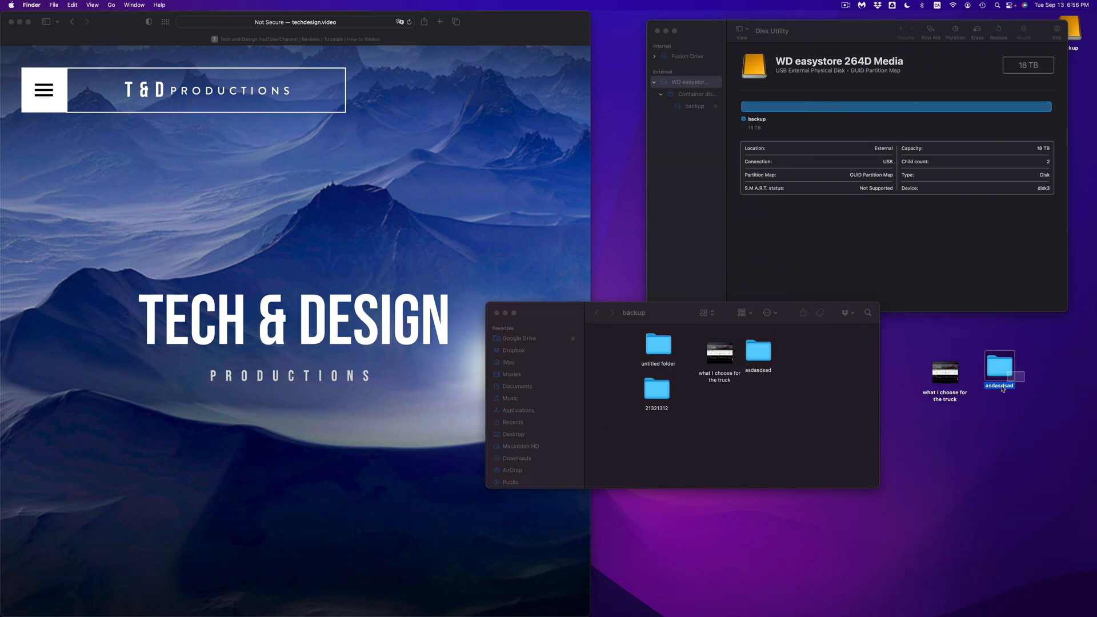
key(super+BackSpace)
drag(583, 313, 553, 314)
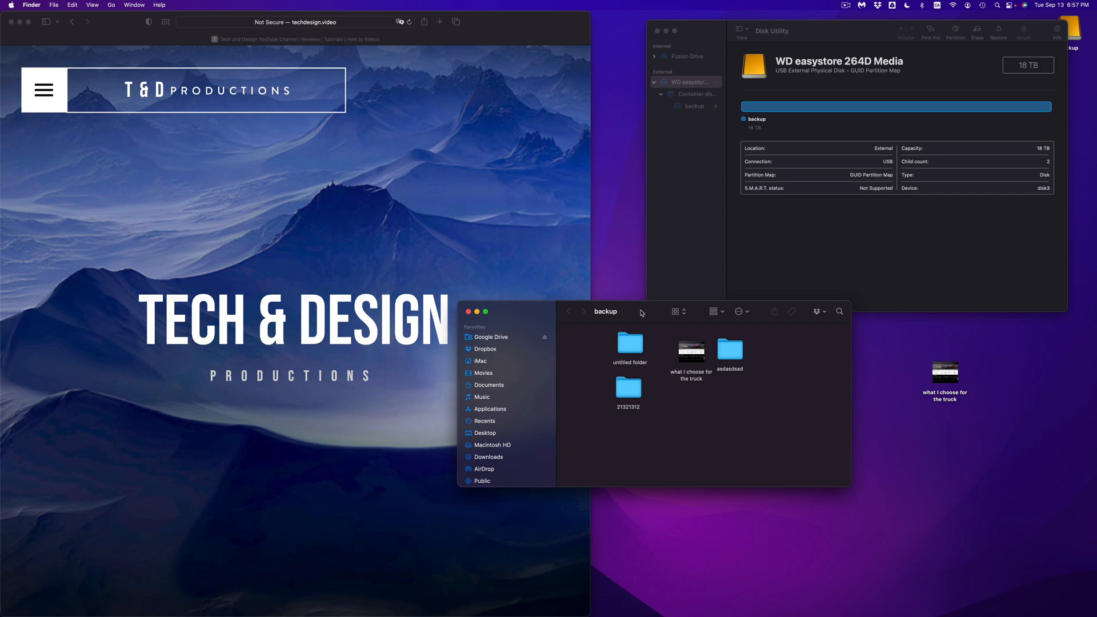
drag(643, 315, 648, 337)
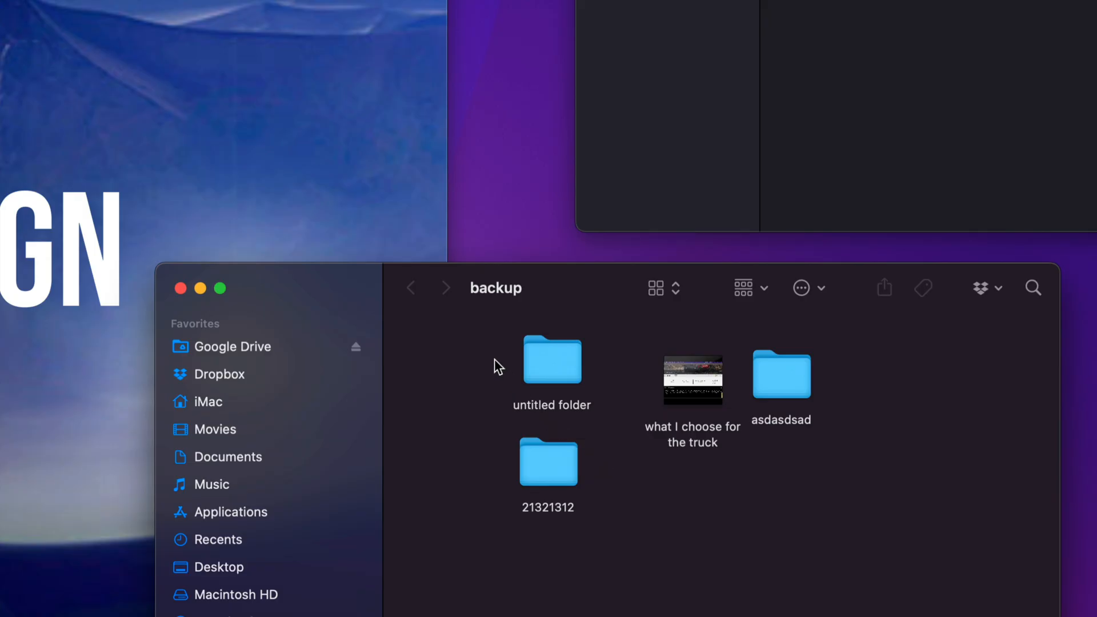
Move all four items on the backup drive to the Trash and permanently empty the Trash.
drag(495, 359, 798, 502)
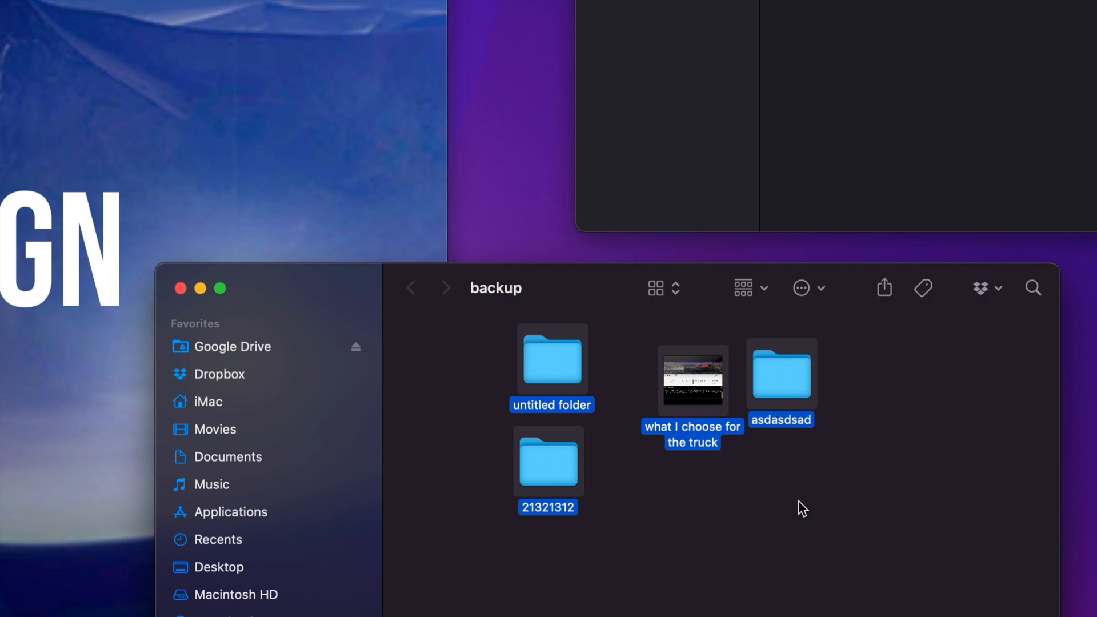
right_click(775, 359)
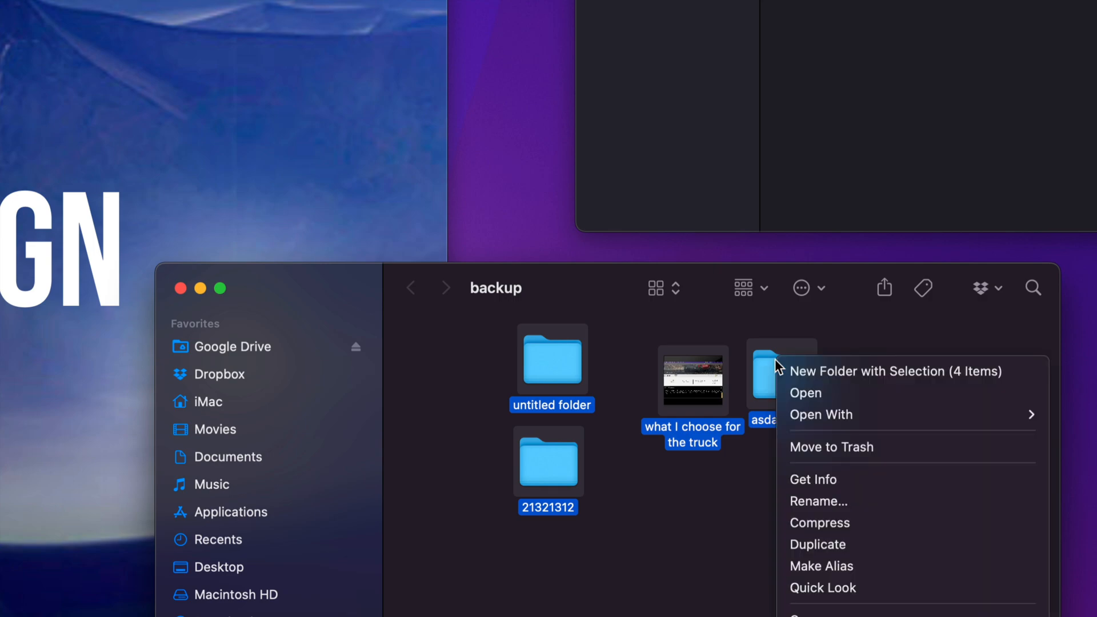
click(835, 447)
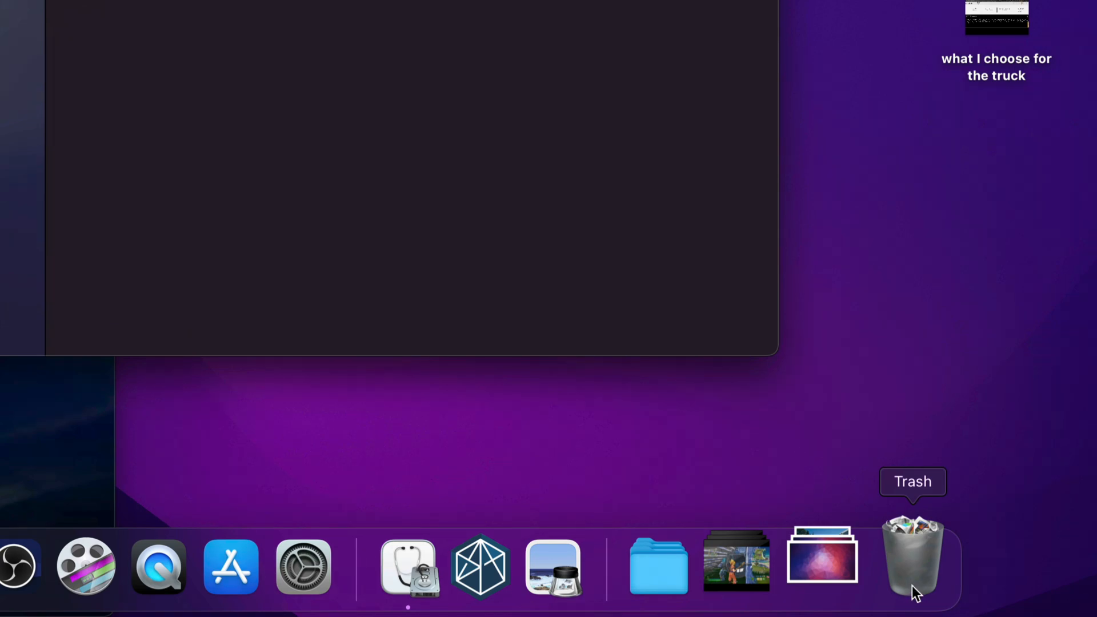
right_click(912, 586)
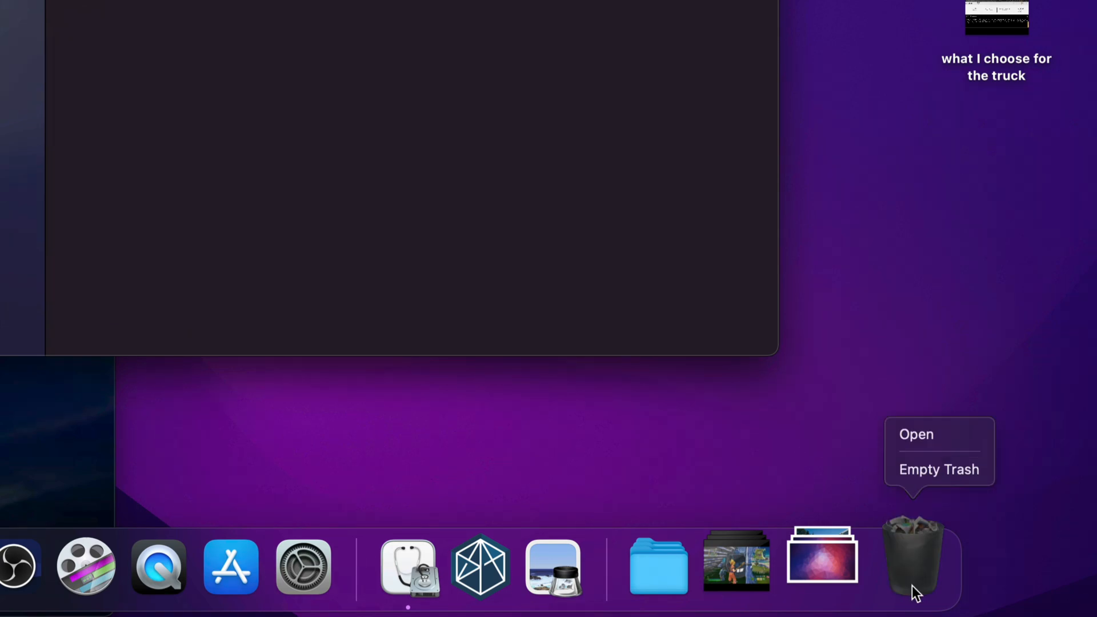
click(930, 475)
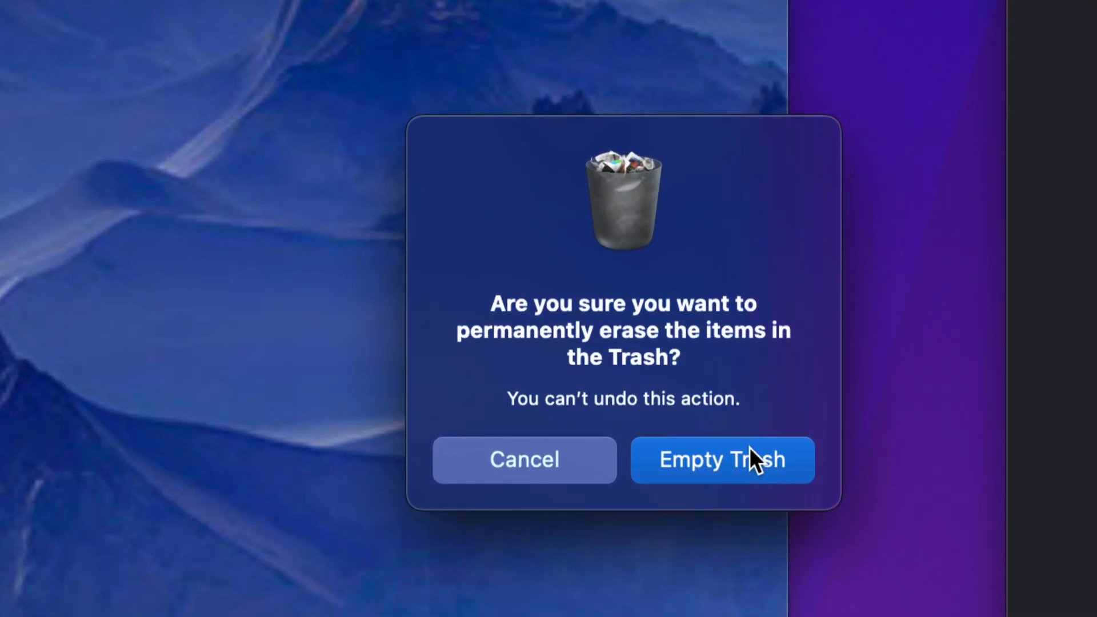
click(733, 462)
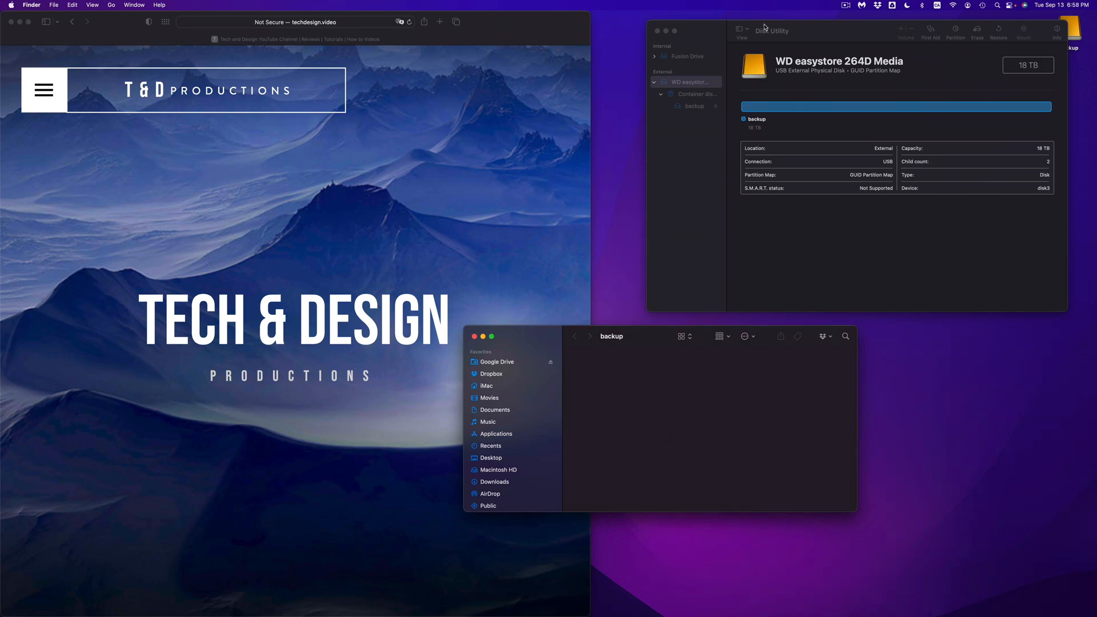
Close the backup drive's window and reposition the Disk Utility window on the desktop.
drag(817, 35, 762, 56)
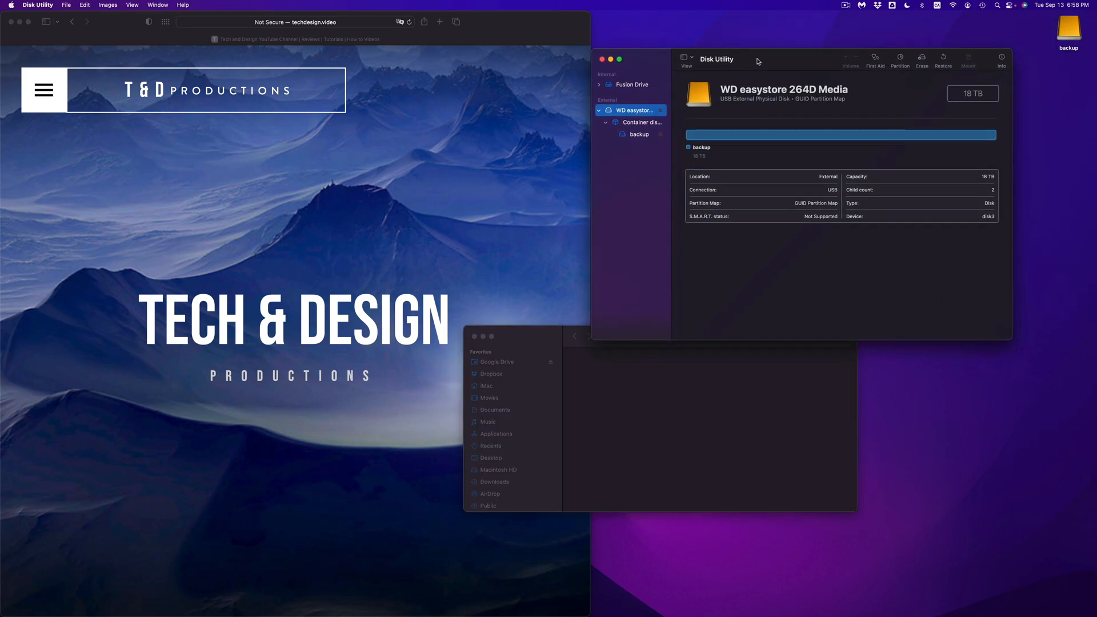
click(475, 336)
drag(813, 55, 531, 112)
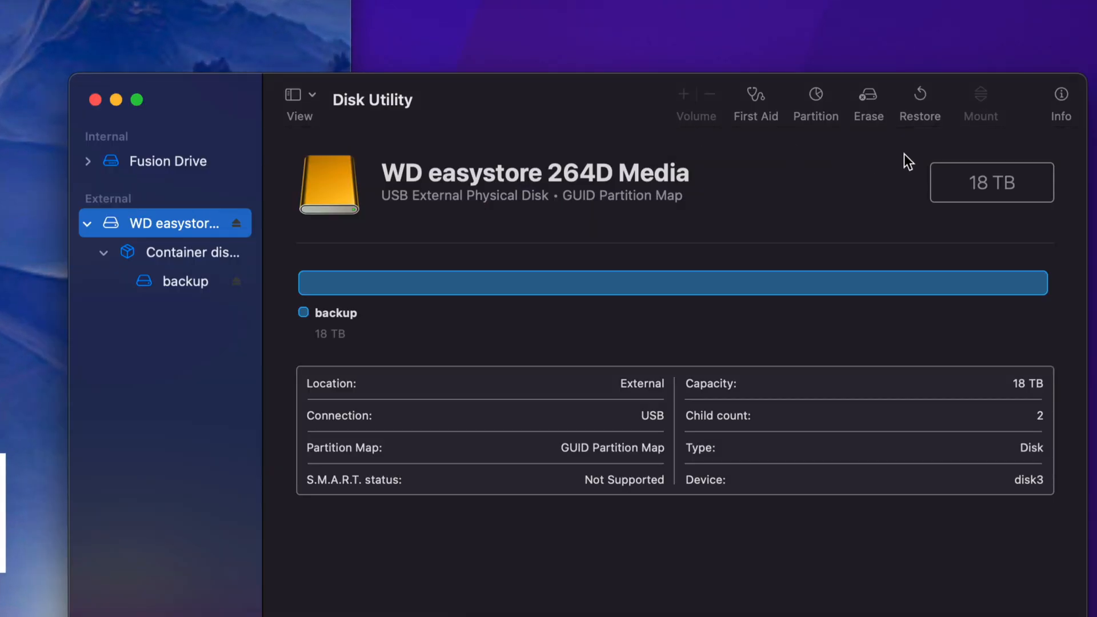
Start an erase of the WD easystore disk and set its format to Mac OS Extended (Journaled).
click(865, 95)
click(514, 448)
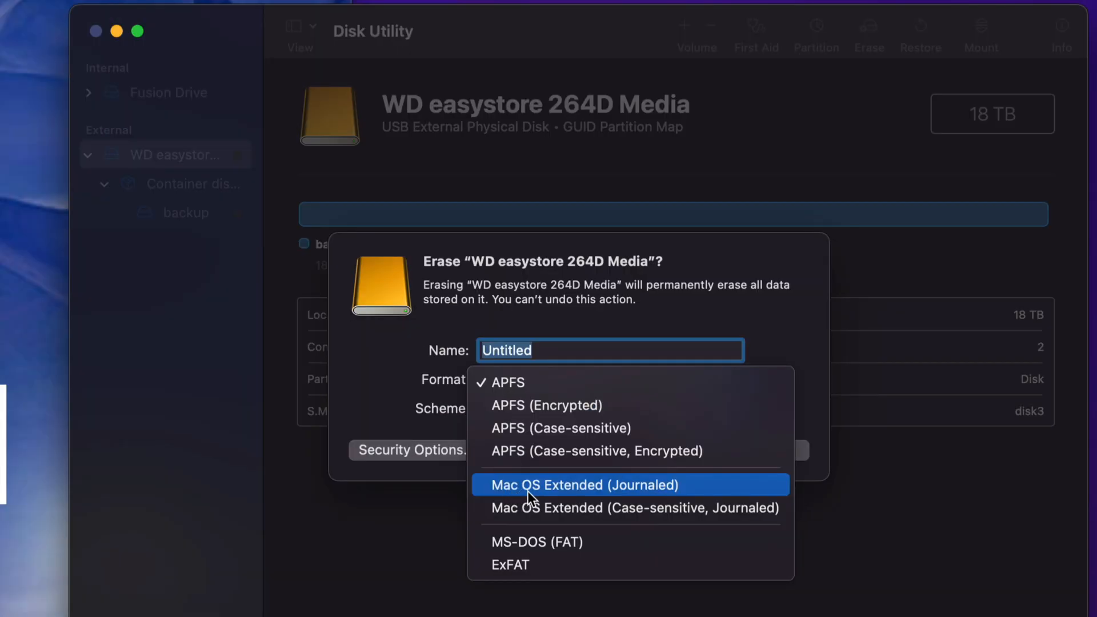
click(698, 487)
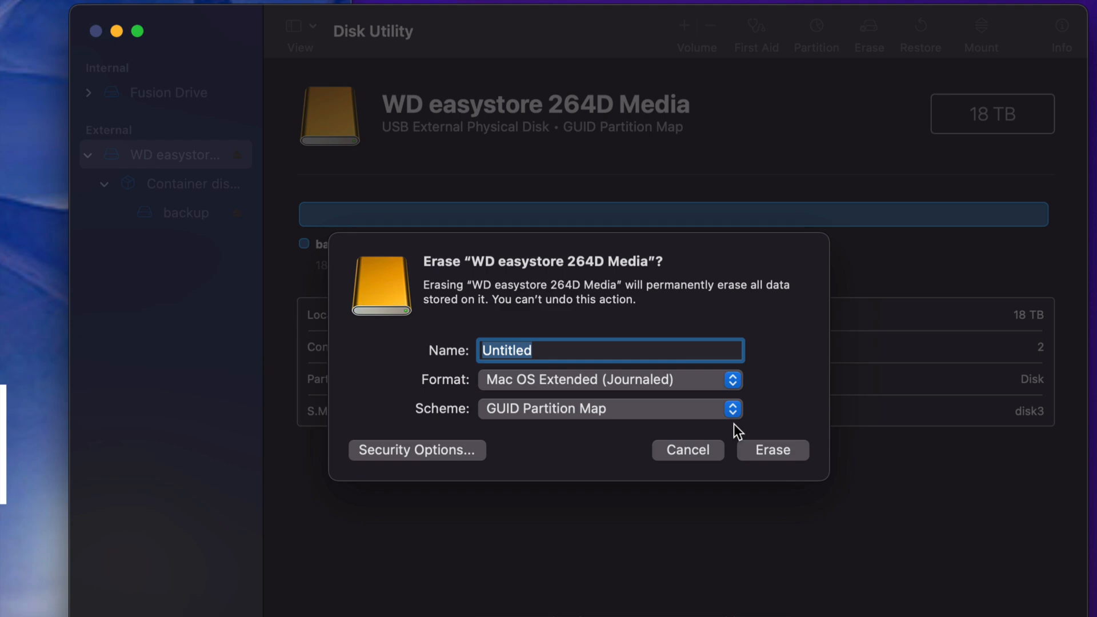
Try the ExFAT format for the erase with the GUID Partition Map scheme.
click(726, 380)
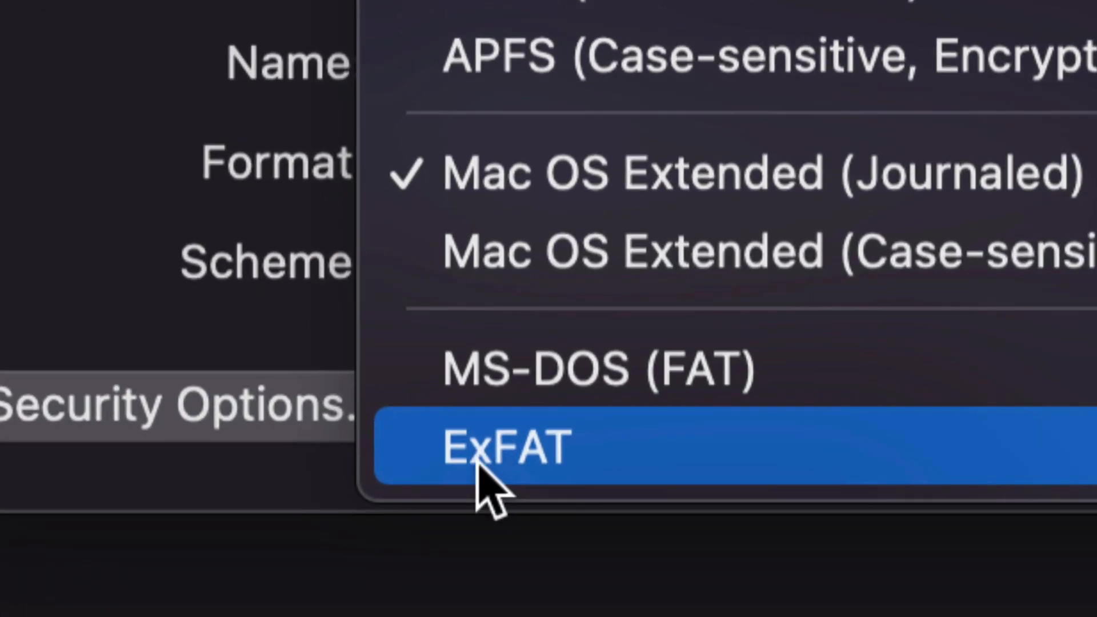
click(539, 466)
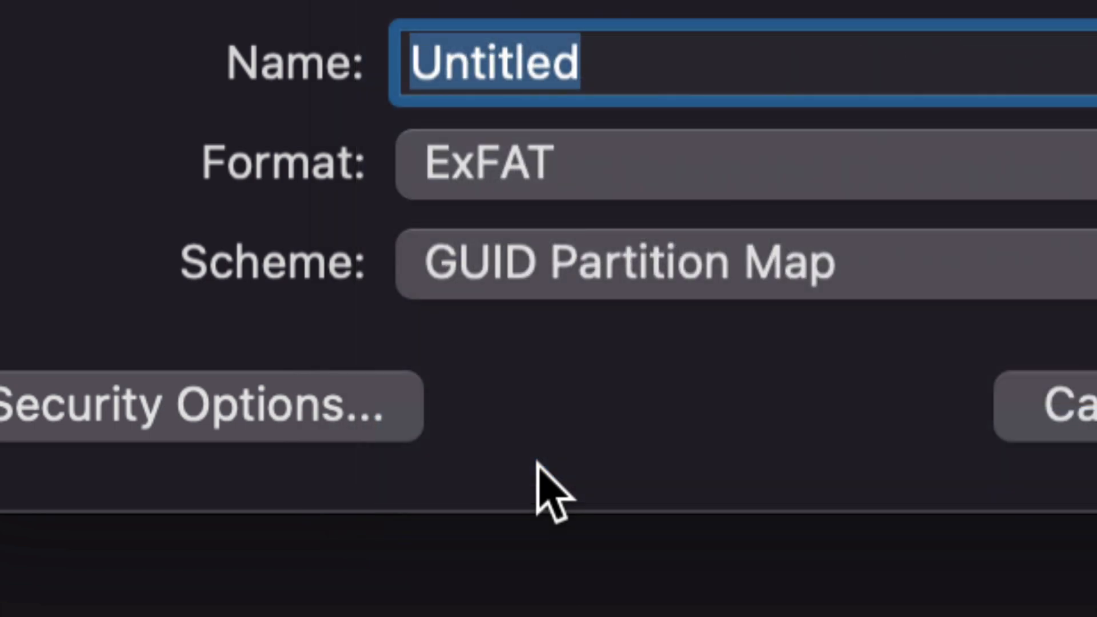
click(601, 63)
drag(641, 250, 548, 247)
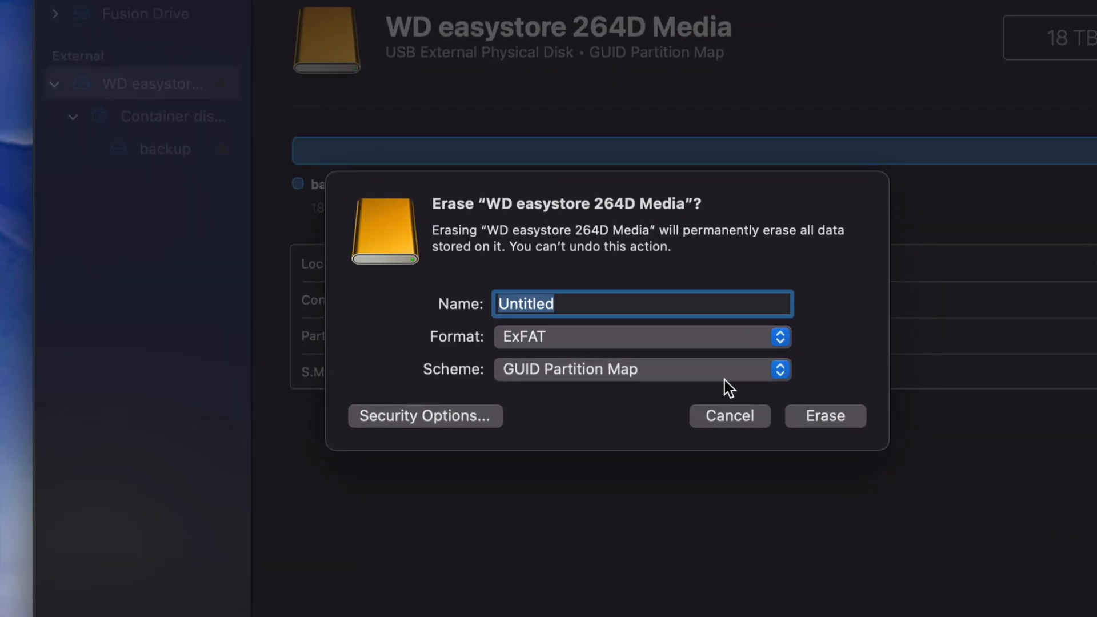
click(717, 377)
click(573, 378)
Erase the WD easystore disk with the name Mac and the Mac OS Extended (Journaled) format.
click(720, 342)
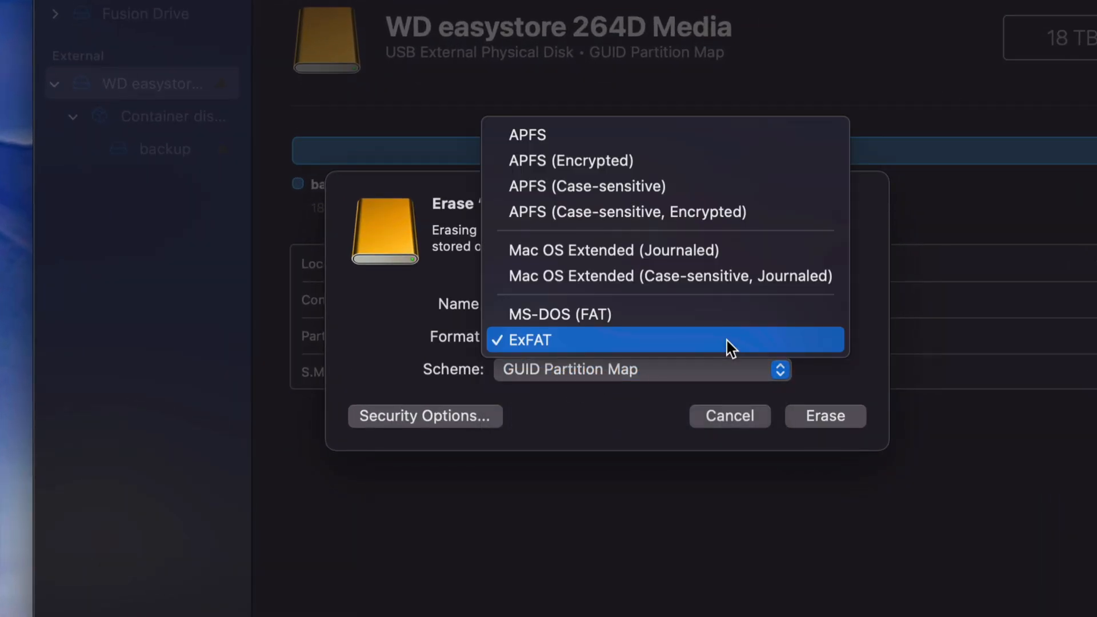
click(584, 257)
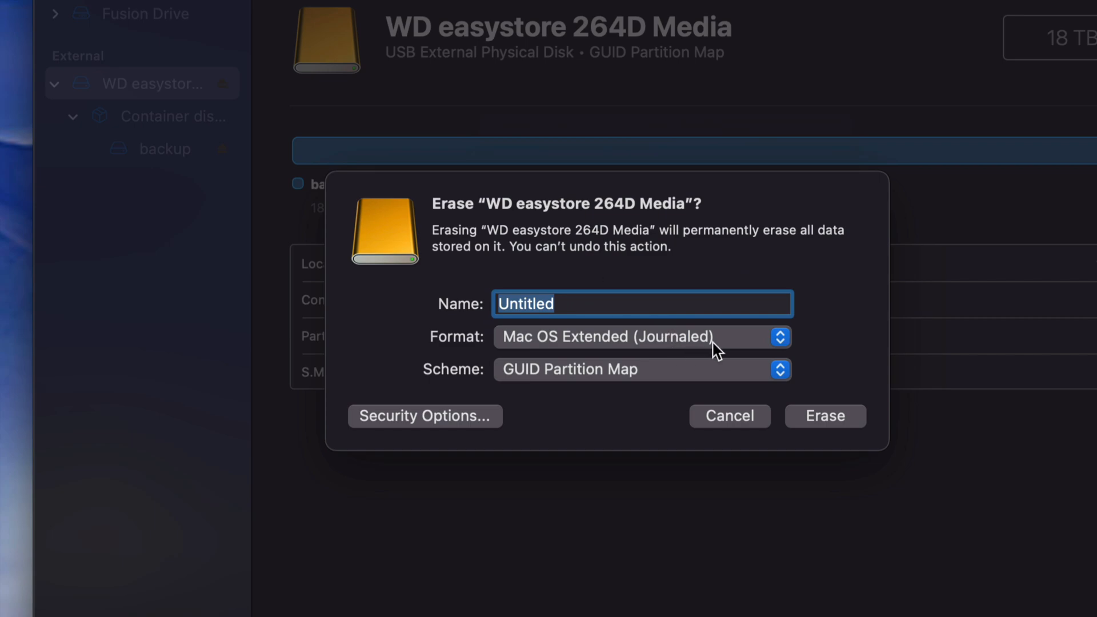
drag(570, 303, 487, 311)
text(Mac)
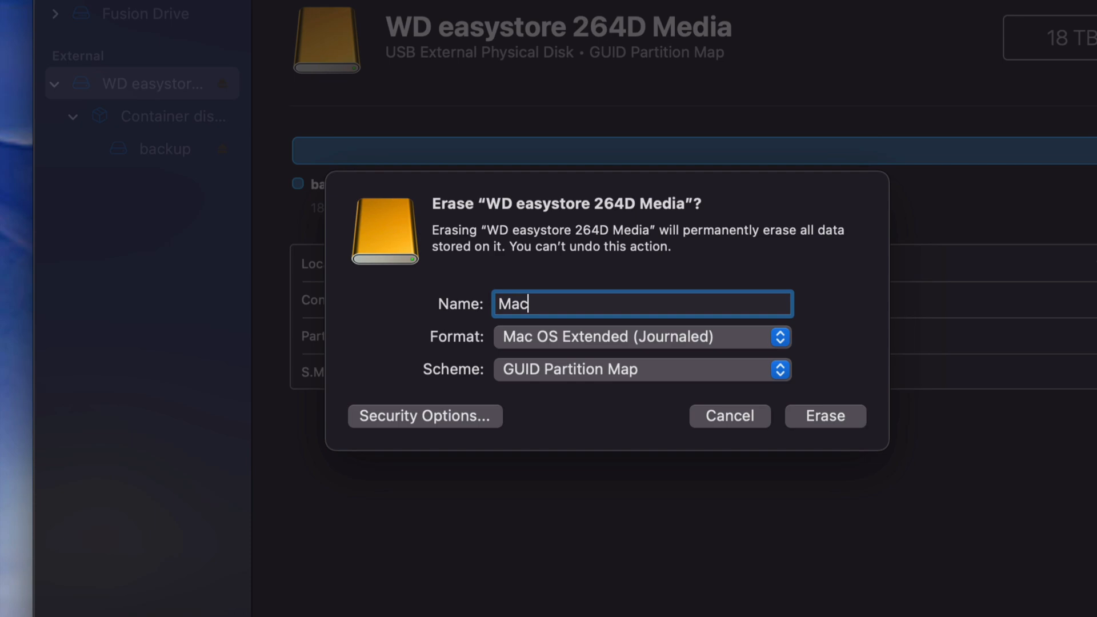
click(840, 417)
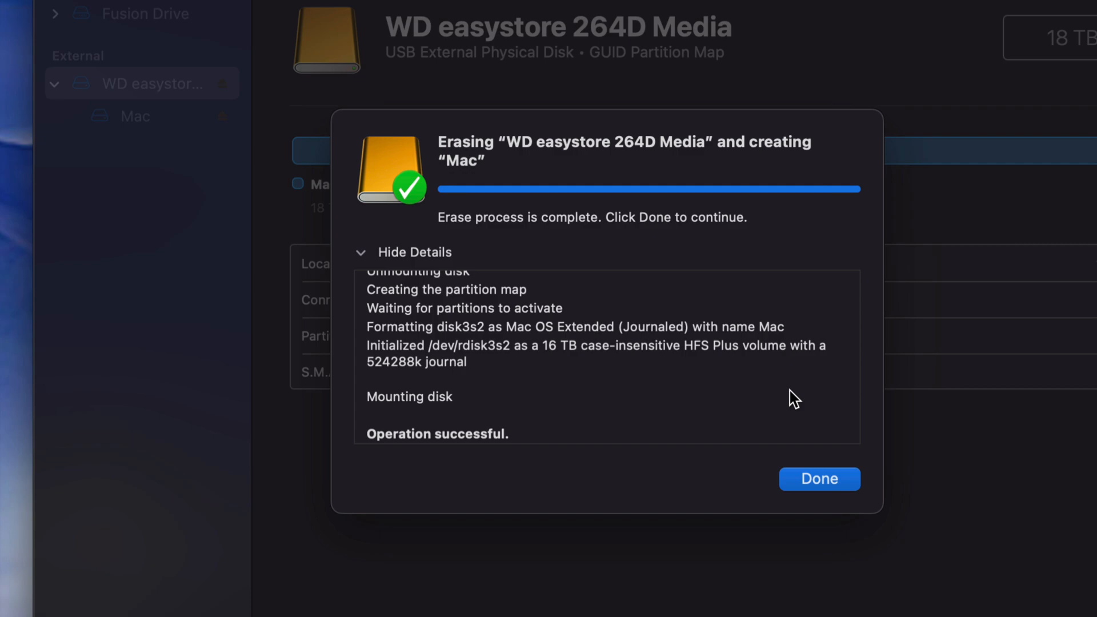
click(817, 479)
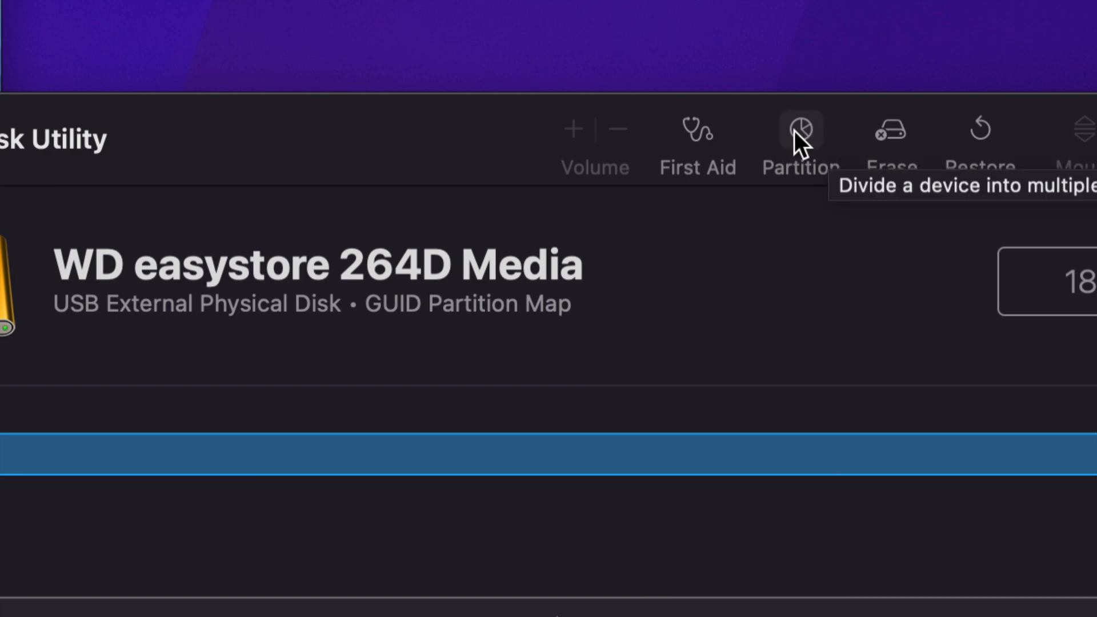
Open the partition layout of the WD easystore disk and add two partitions beside Mac.
click(797, 131)
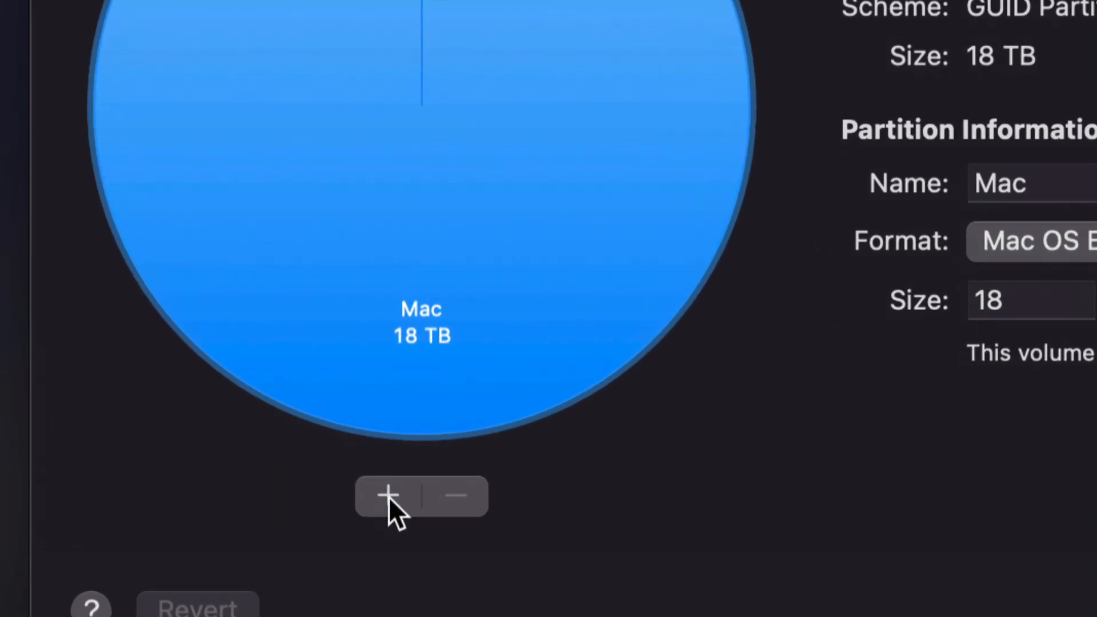
click(387, 495)
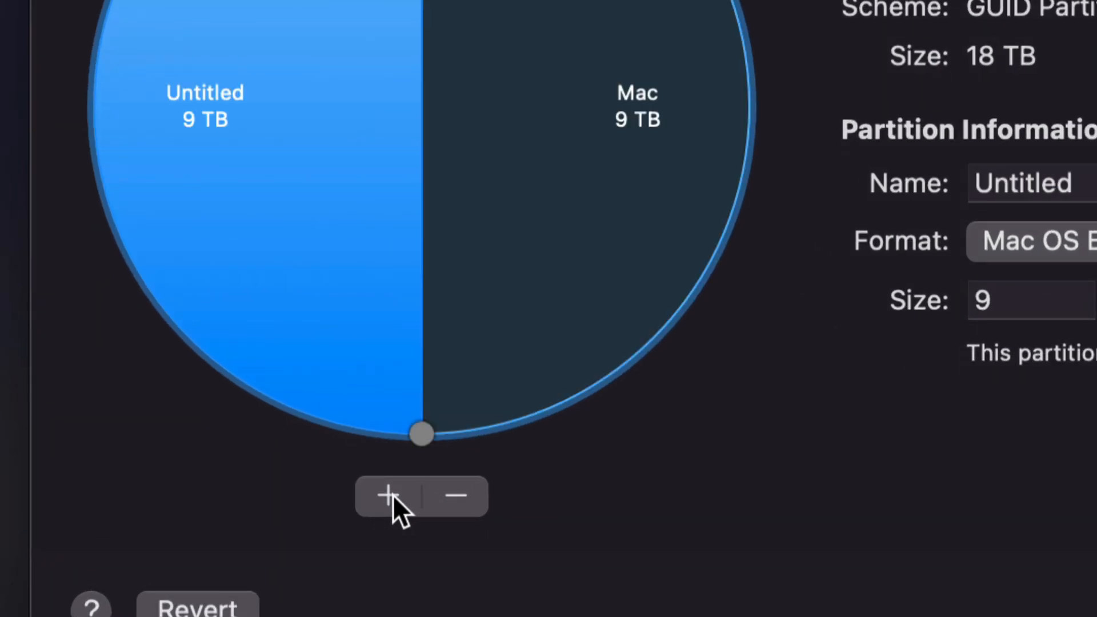
click(393, 495)
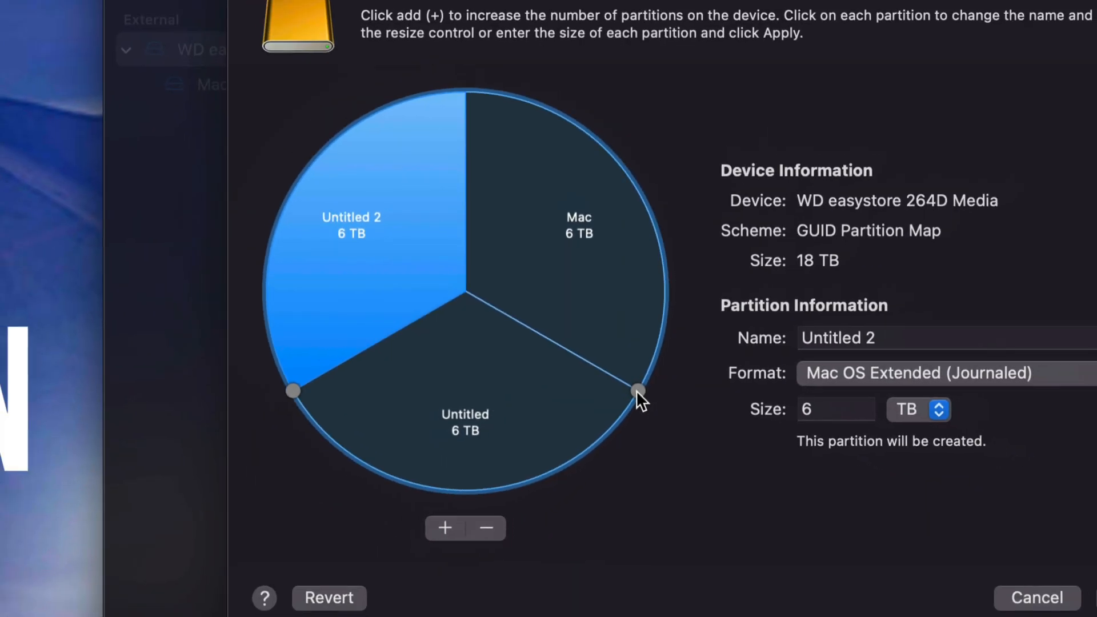
Shrink the Mac partition to about 2.13 TB, enlarging the neighbouring Untitled partition to about 9.87 TB.
drag(638, 391, 665, 202)
drag(652, 304, 630, 167)
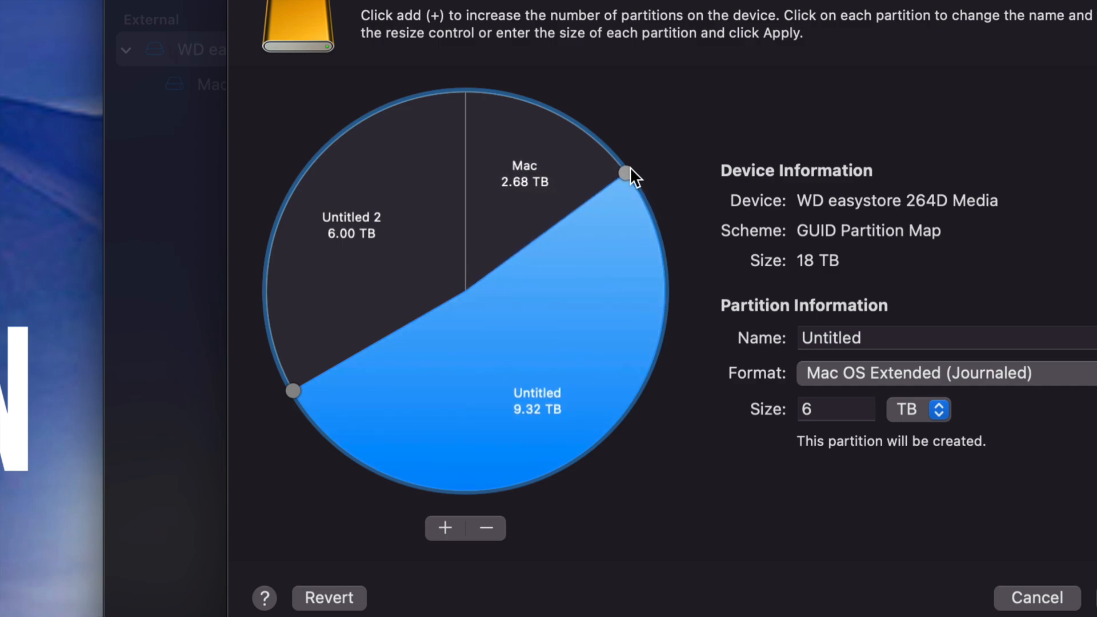
drag(630, 167, 603, 138)
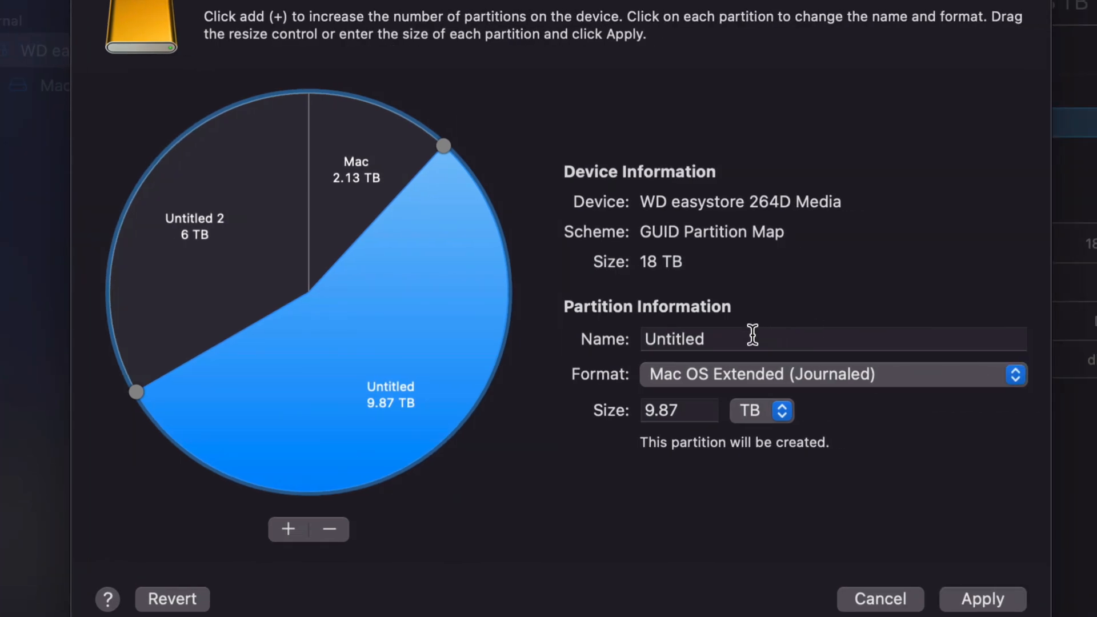
Name the large Untitled partition Time Machine and shrink the Mac partition to about 1.98 TB.
drag(753, 335, 636, 337)
text(Time Machine)
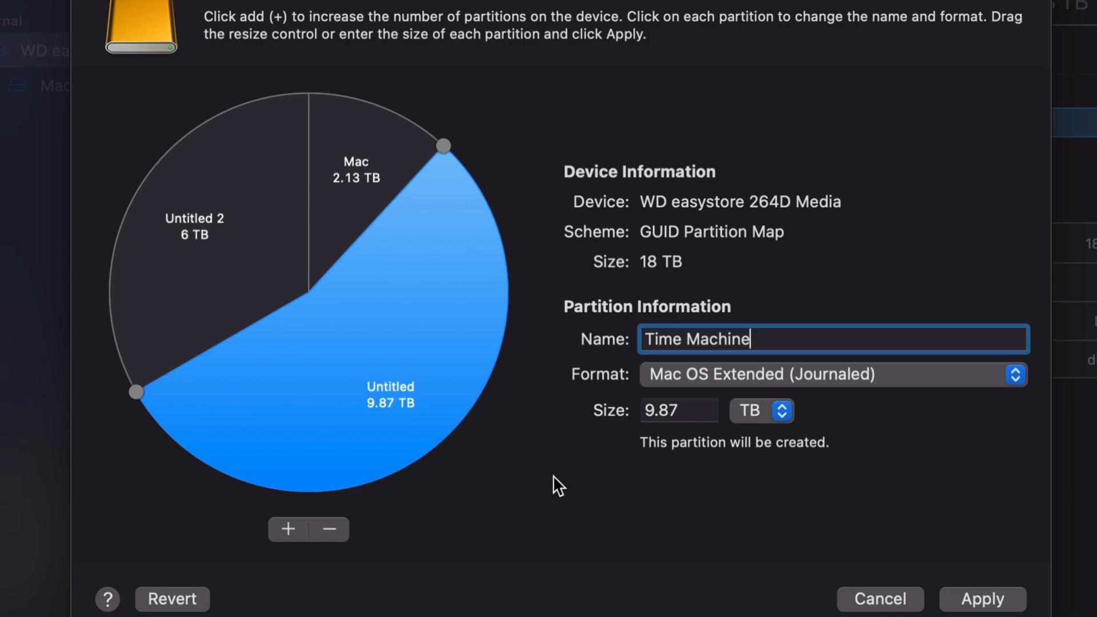
click(357, 163)
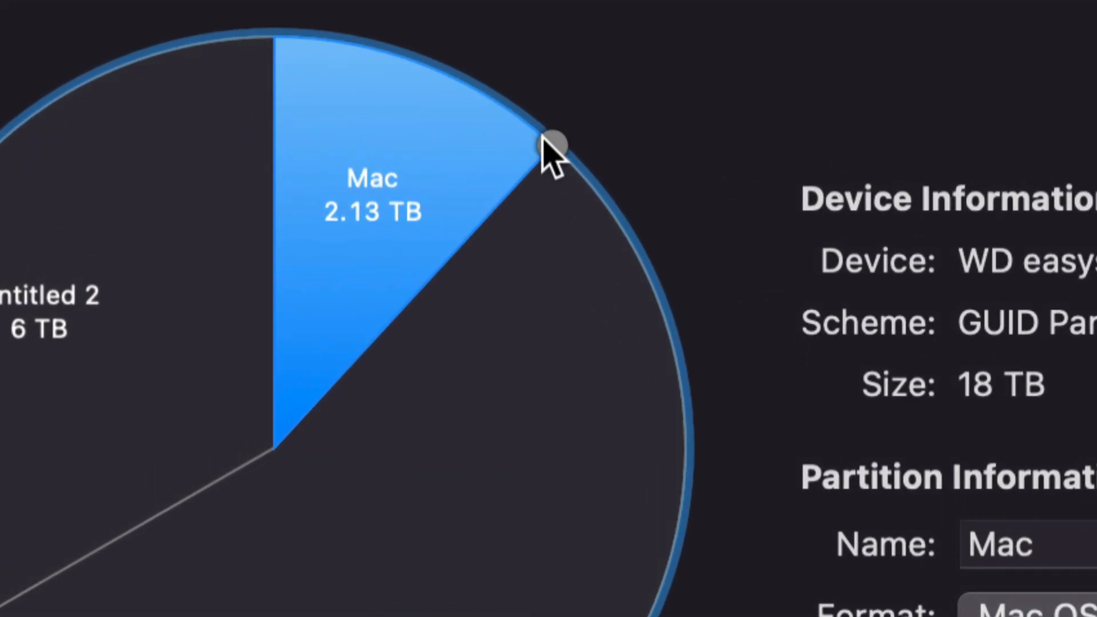
drag(550, 145, 531, 130)
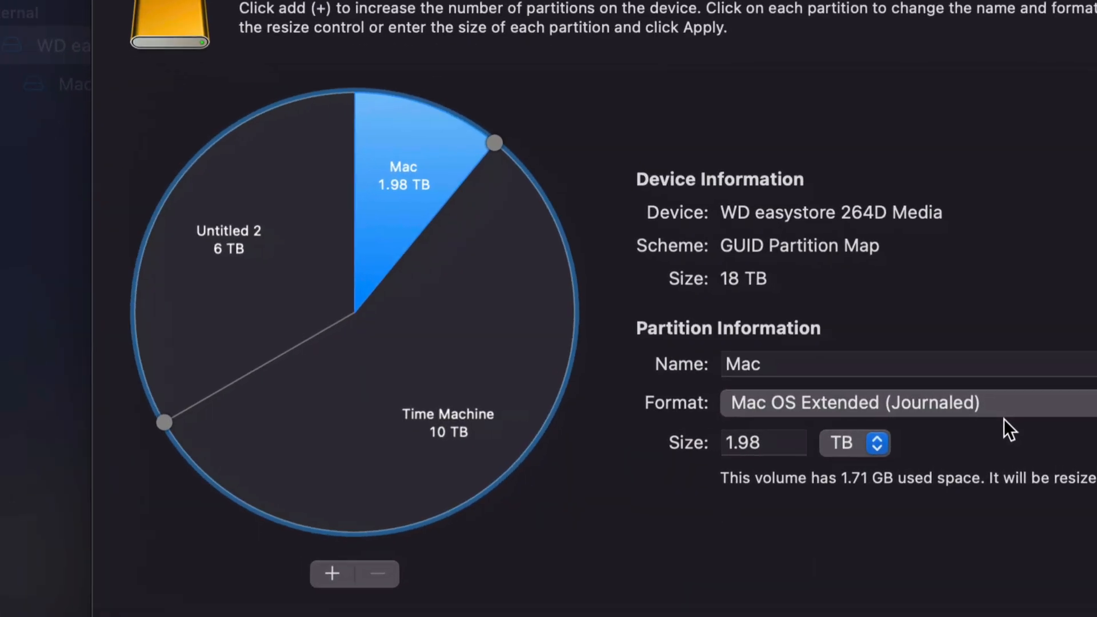
Rename the Mac partition as Windows and set its format to ExFAT.
drag(833, 371, 757, 371)
text(Window)
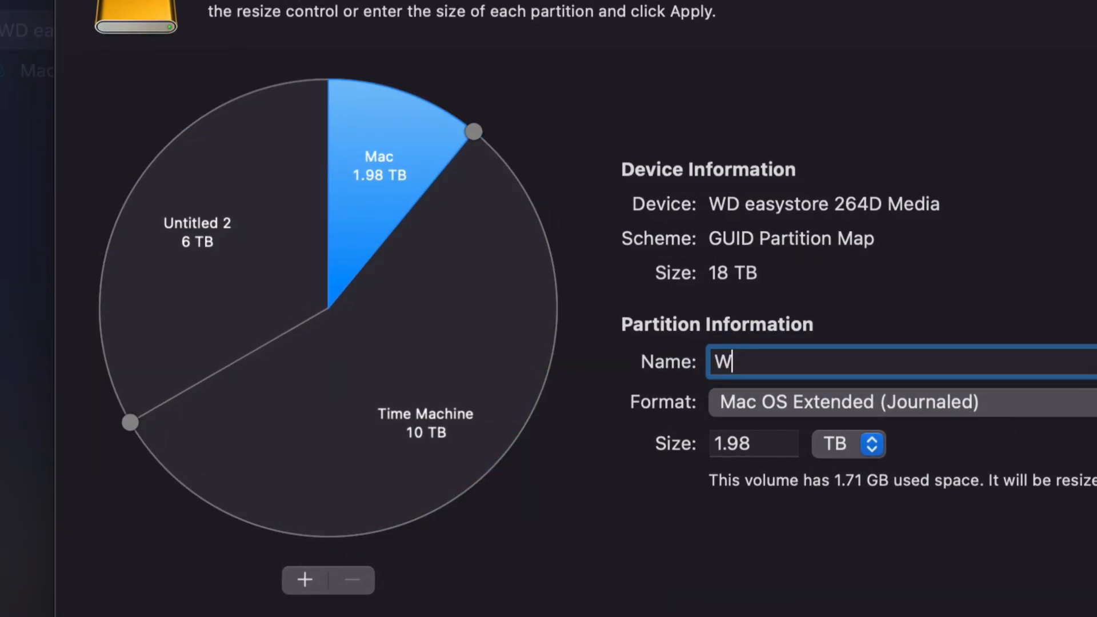
text(s)
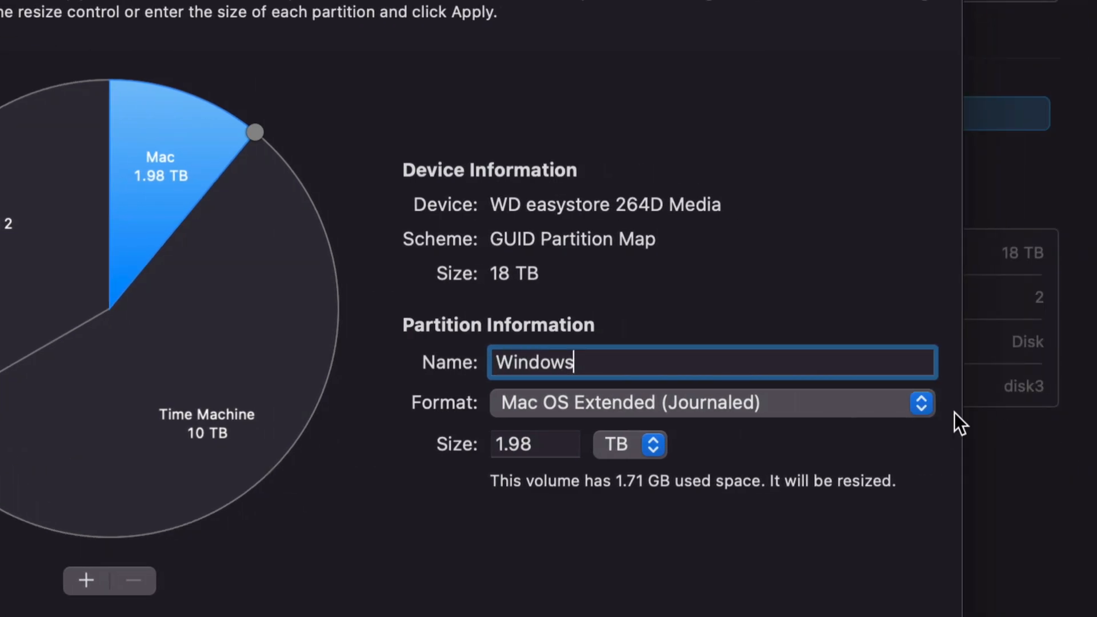
click(916, 403)
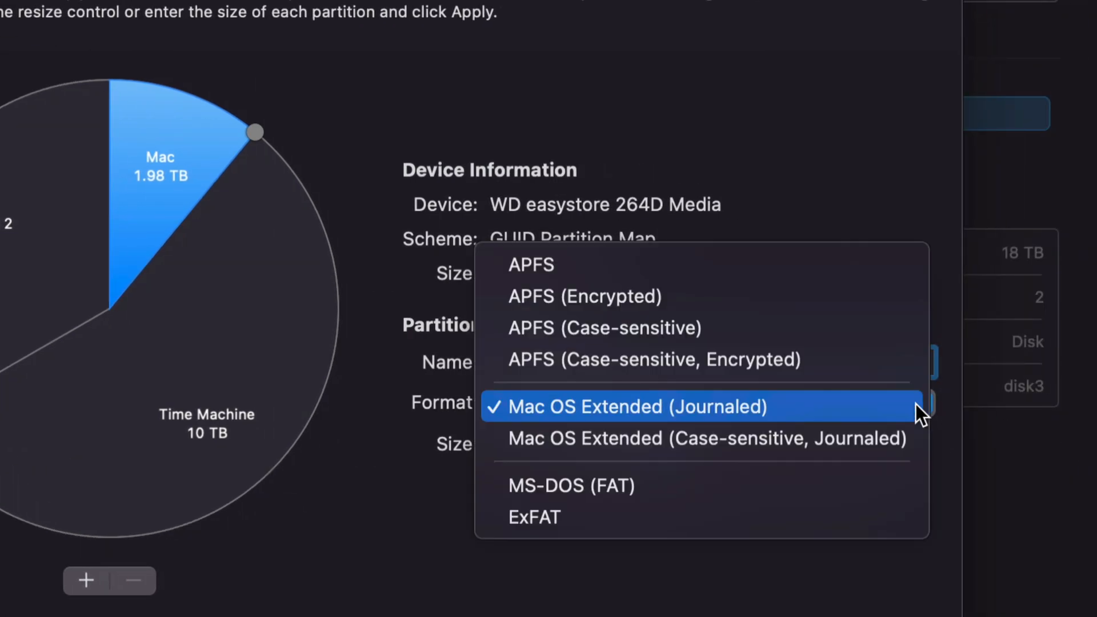
click(679, 516)
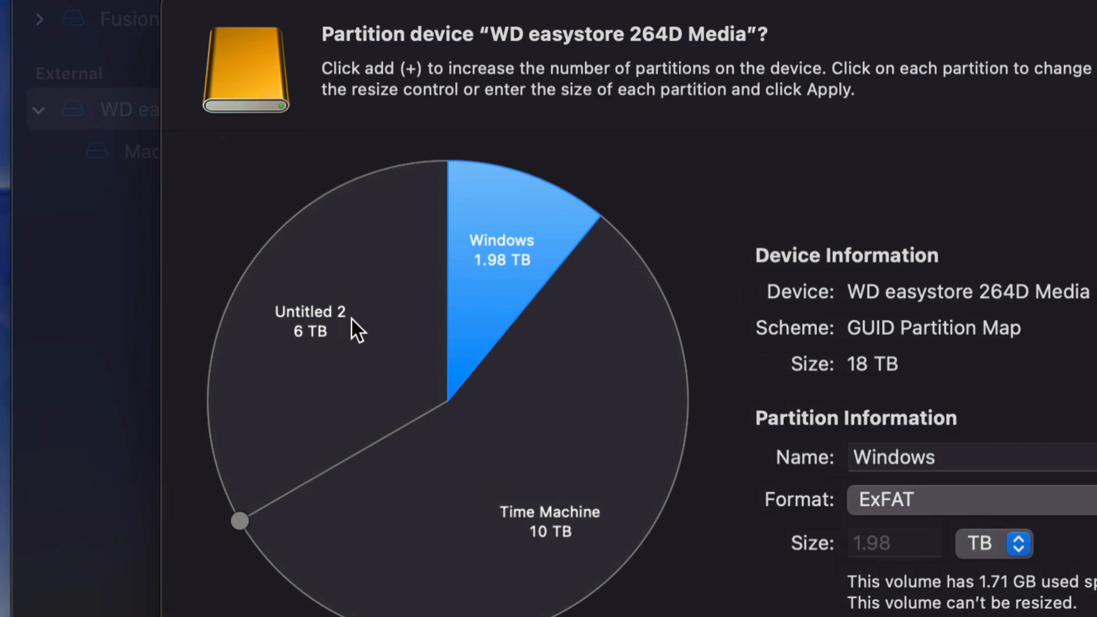
Name the Untitled 2 partition Mac Backup and keep its format as Mac OS Extended (Journaled).
click(323, 316)
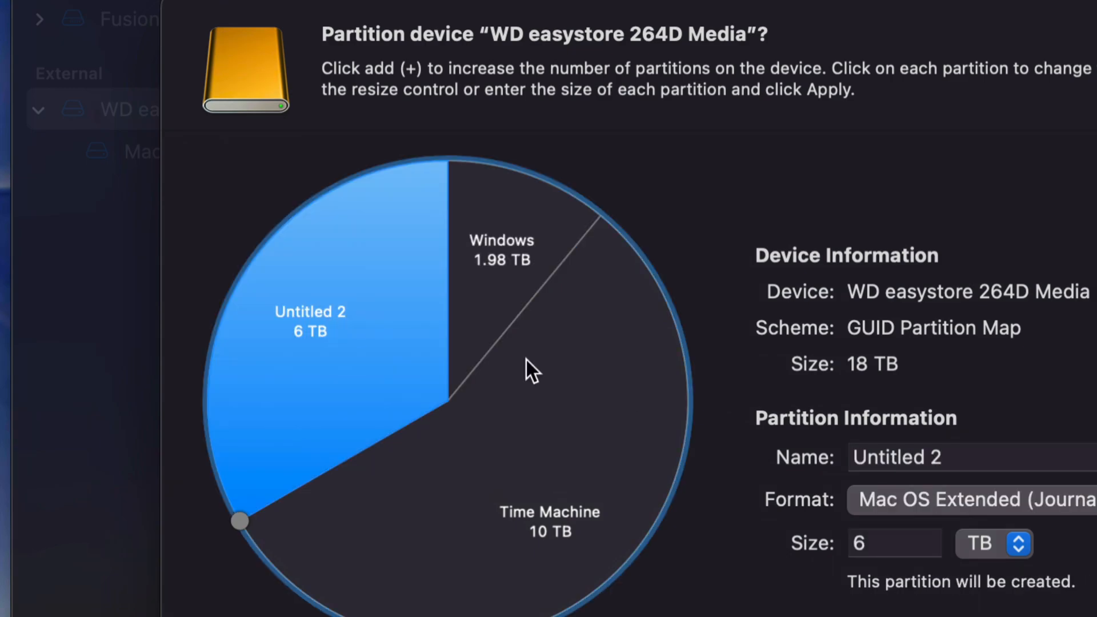
drag(946, 458, 841, 458)
text(Mac Backup)
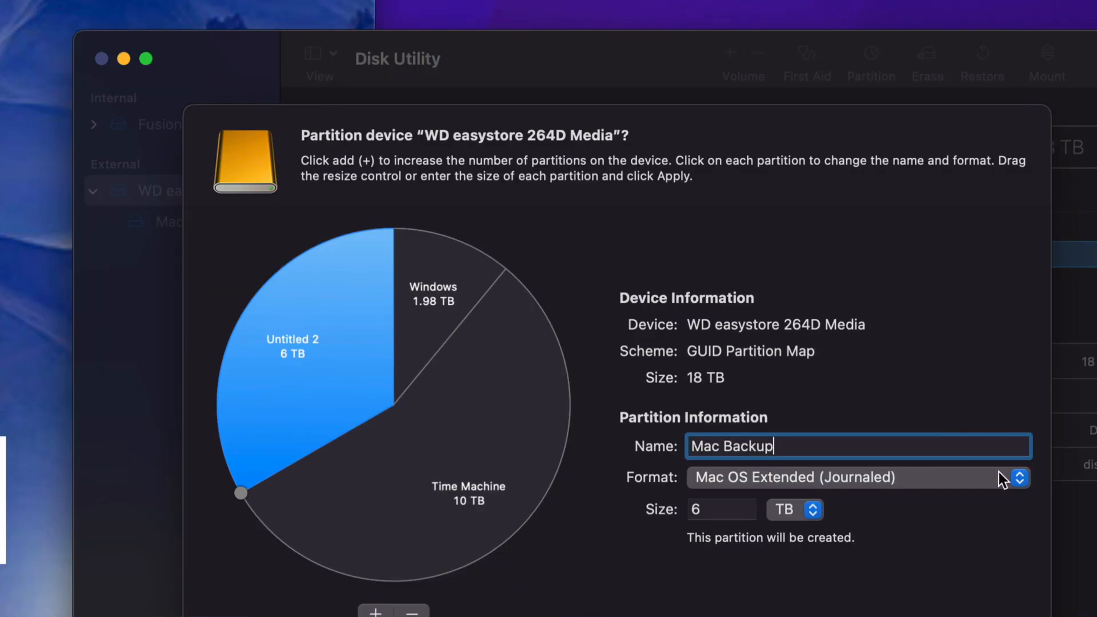
click(928, 472)
click(904, 478)
click(903, 478)
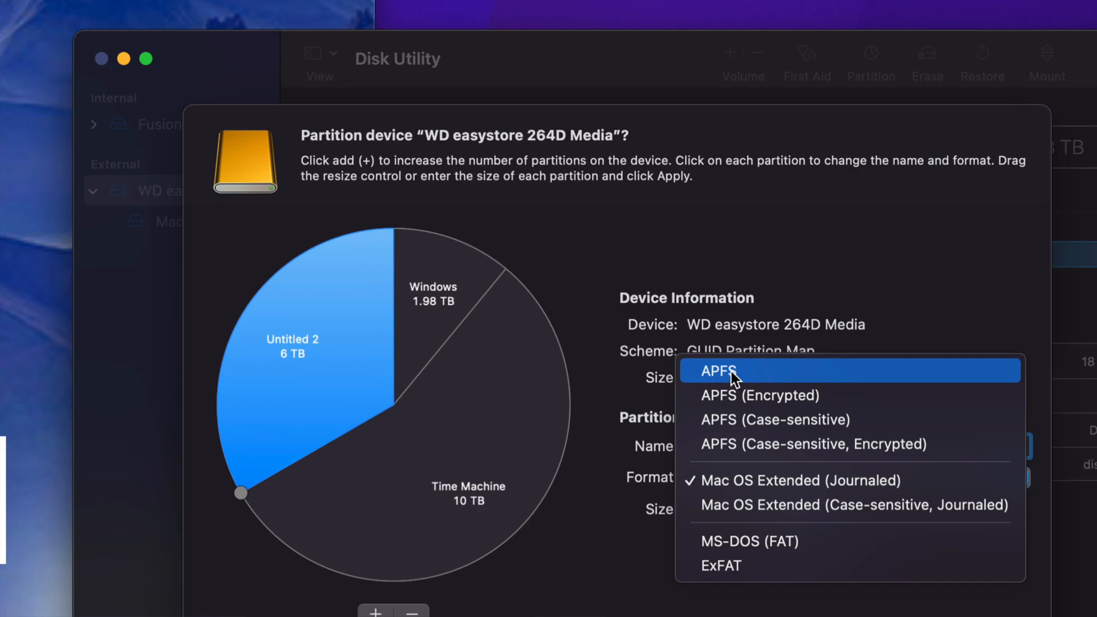
click(770, 484)
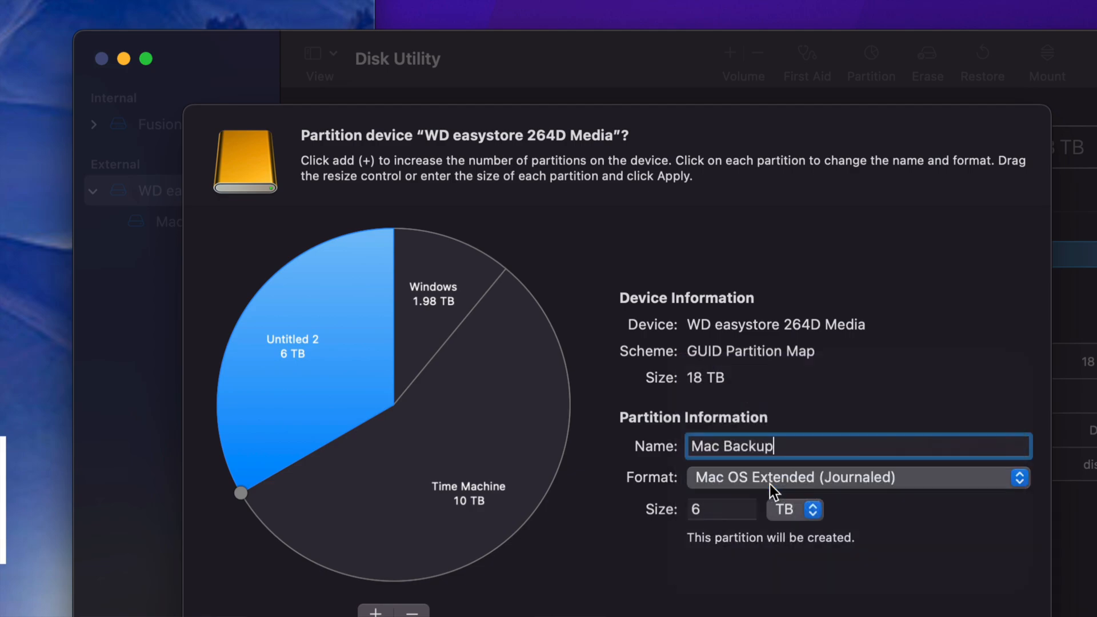
Review the name, format and size of the Time Machine, Windows and Mac Backup partitions in turn.
click(537, 427)
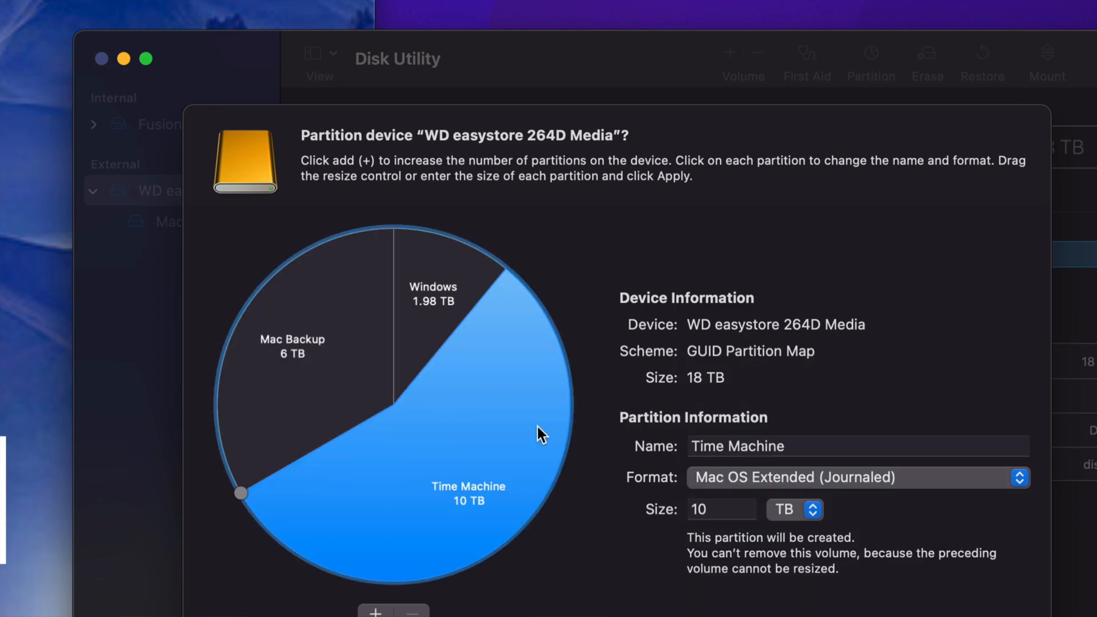
click(436, 332)
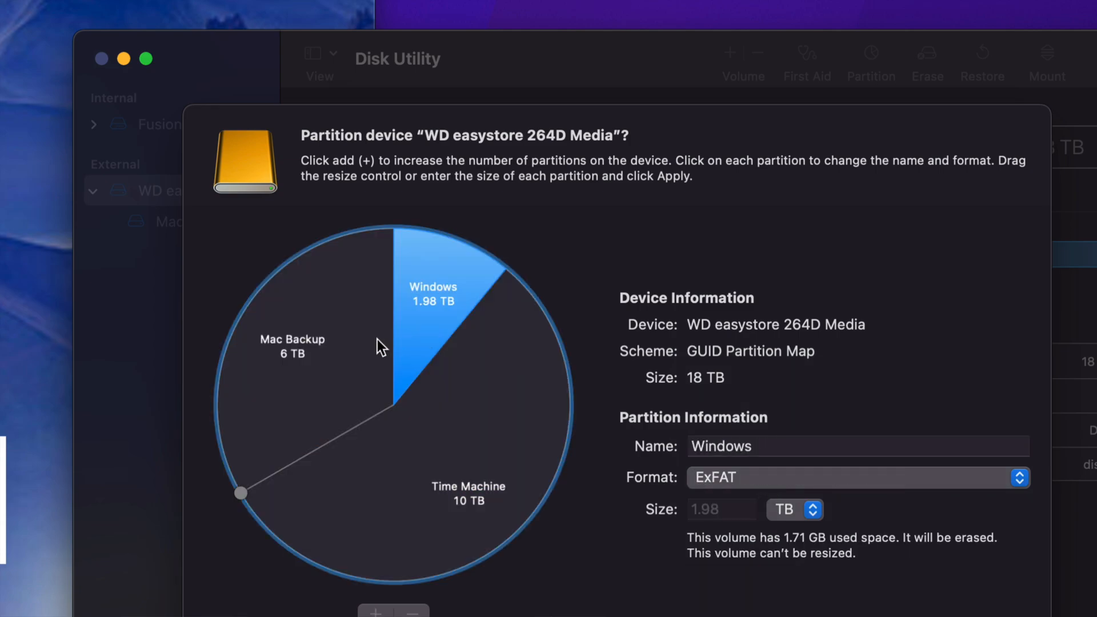
click(377, 339)
click(489, 426)
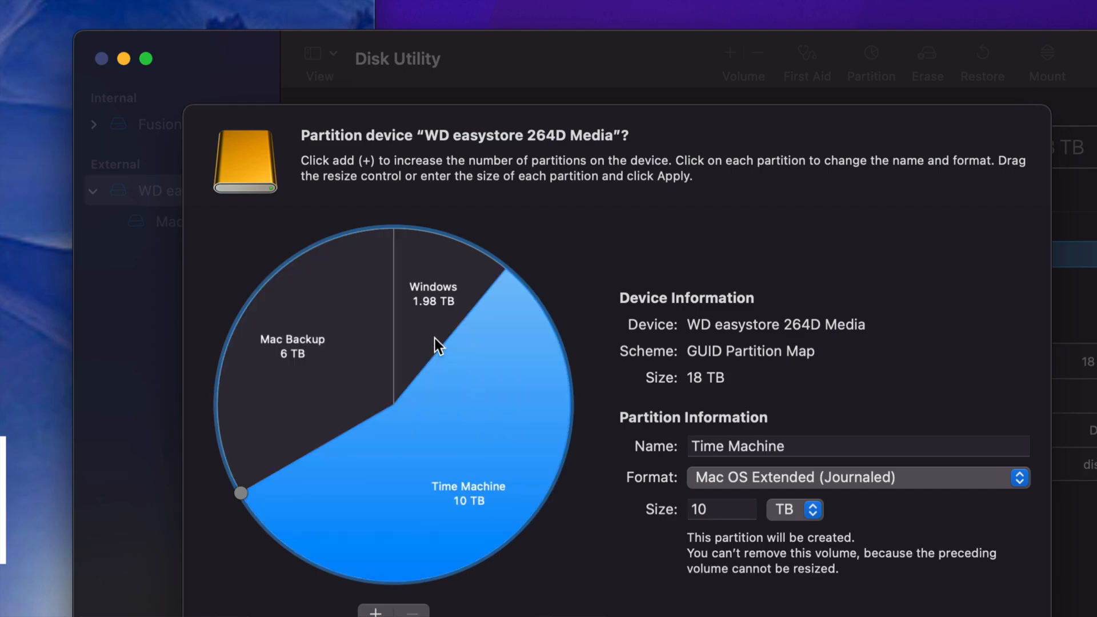
click(423, 328)
click(373, 352)
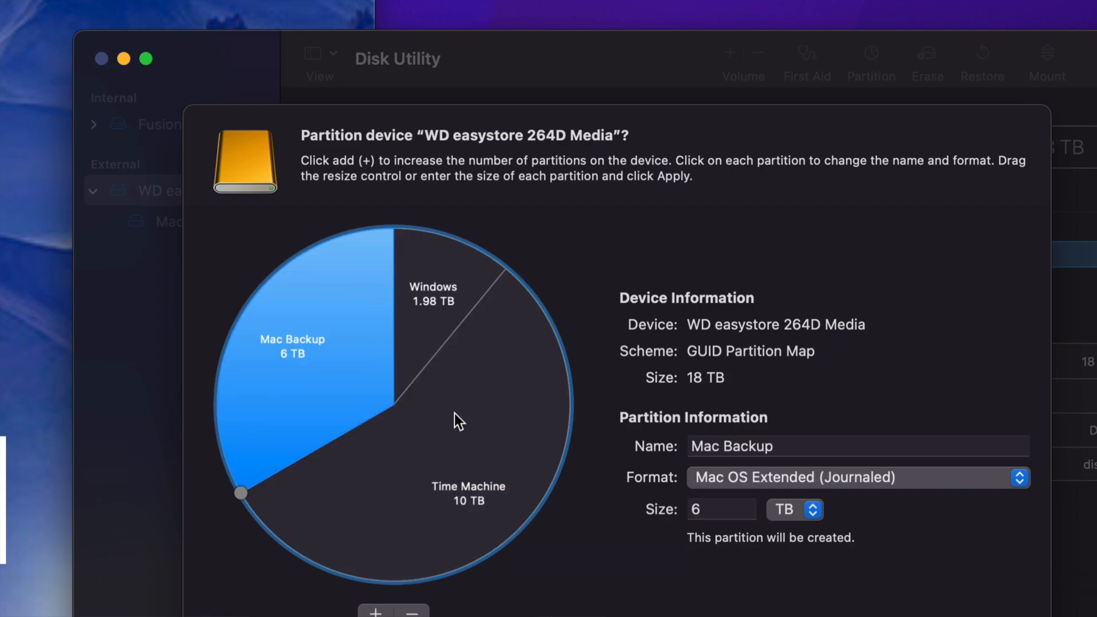
click(456, 411)
click(411, 340)
click(345, 352)
click(447, 409)
click(408, 332)
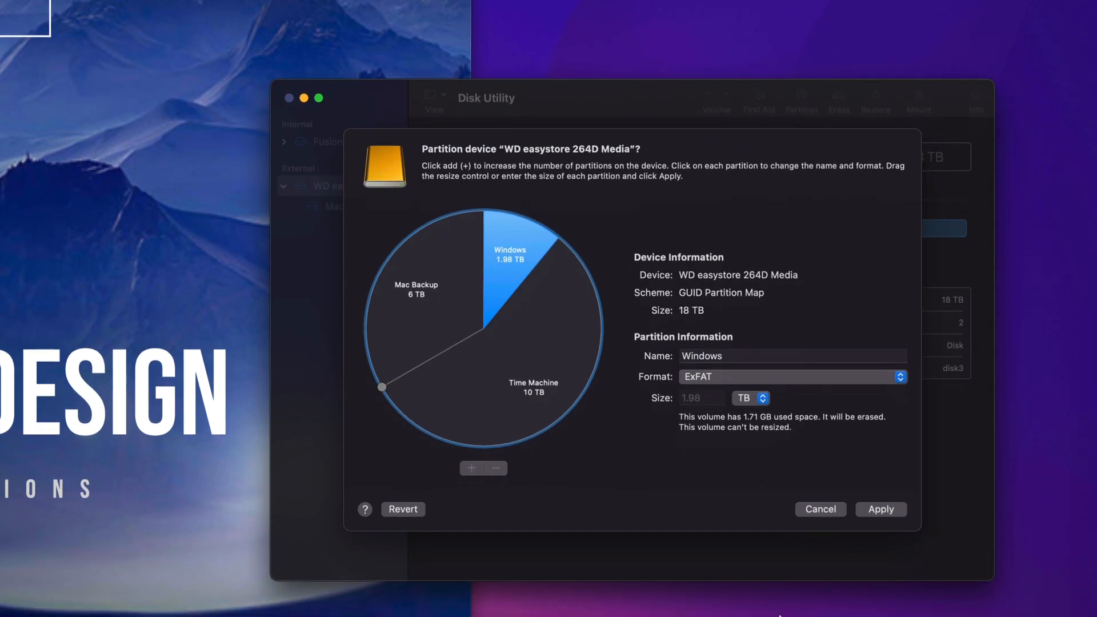
Apply the three-partition layout to the WD easystore disk, confirm the partitioning and close the finished operation.
click(893, 510)
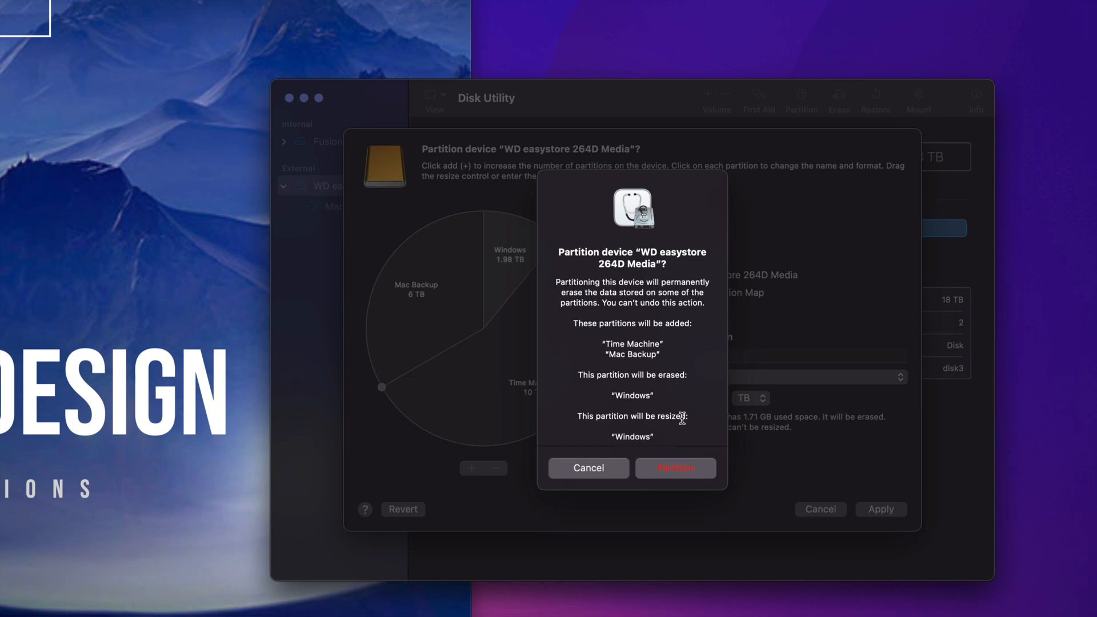
click(676, 470)
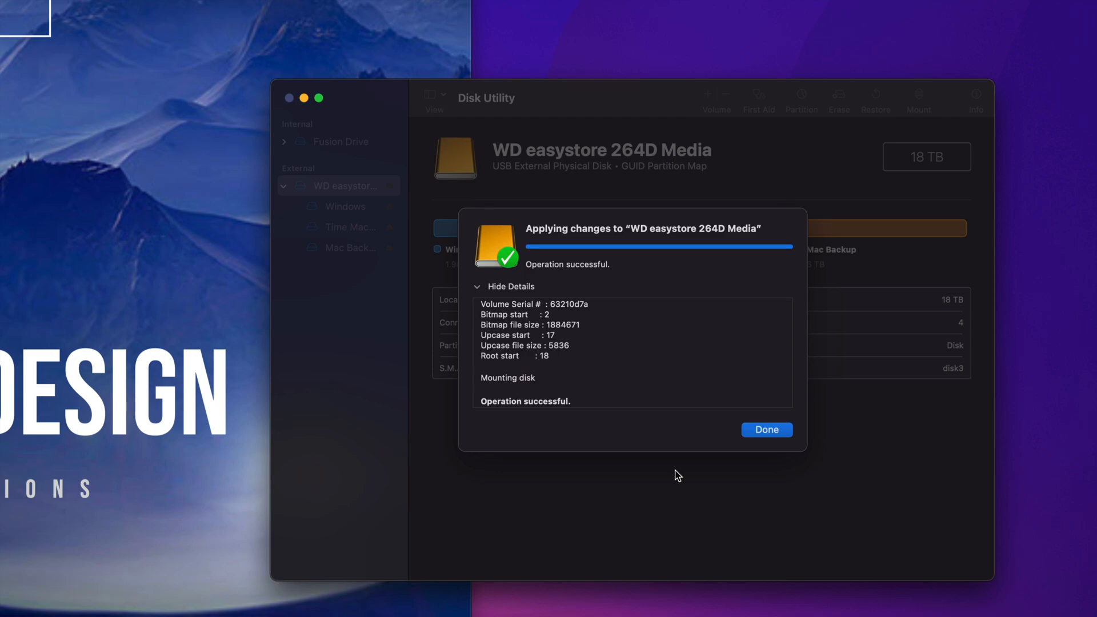
click(774, 430)
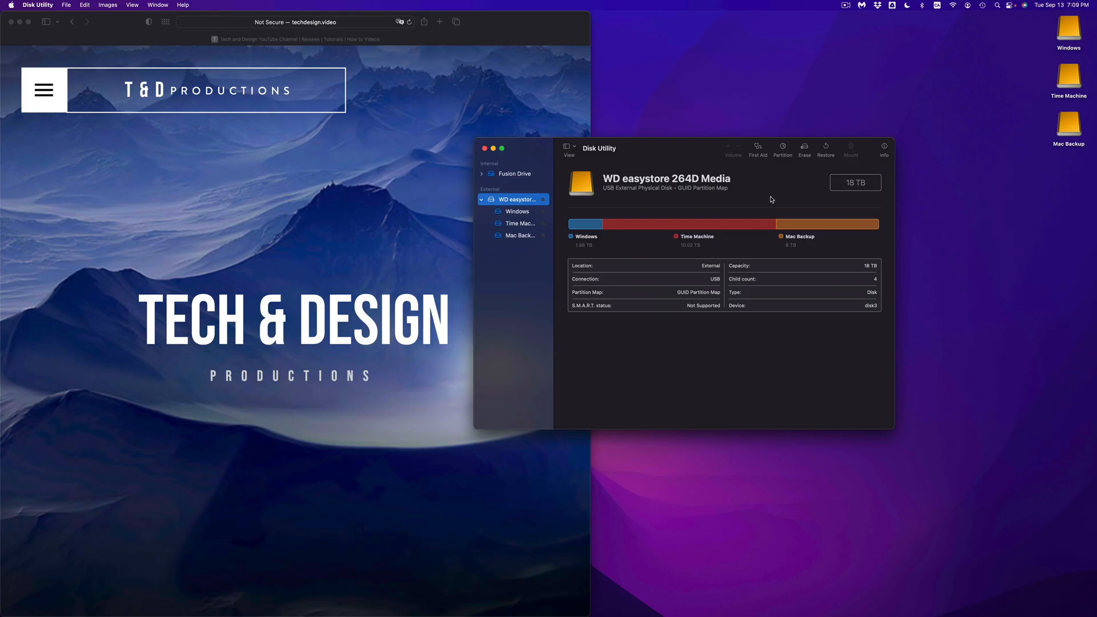
Check the three new drives on the desktop and view the contents of the Windows drive.
drag(1031, 26, 1066, 142)
drag(1066, 30, 969, 152)
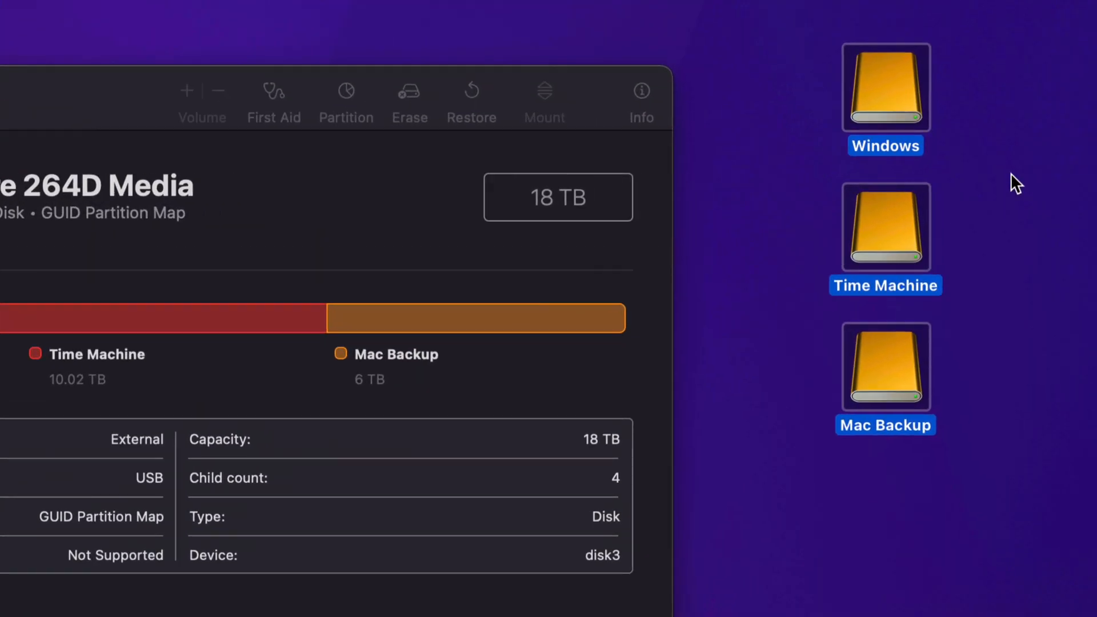
click(966, 125)
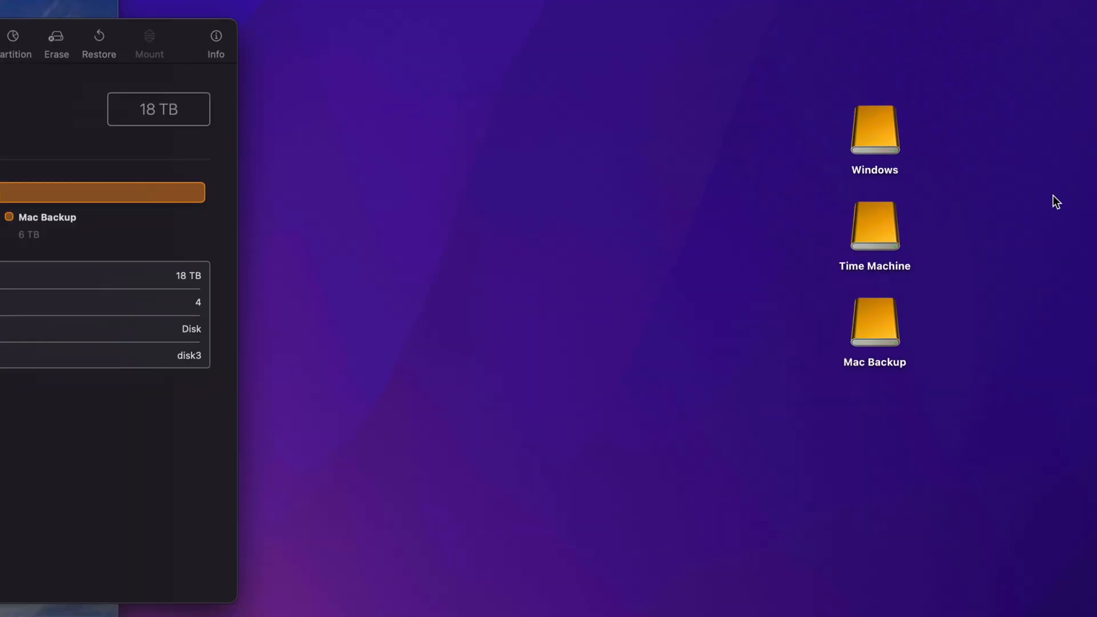
double_click(893, 131)
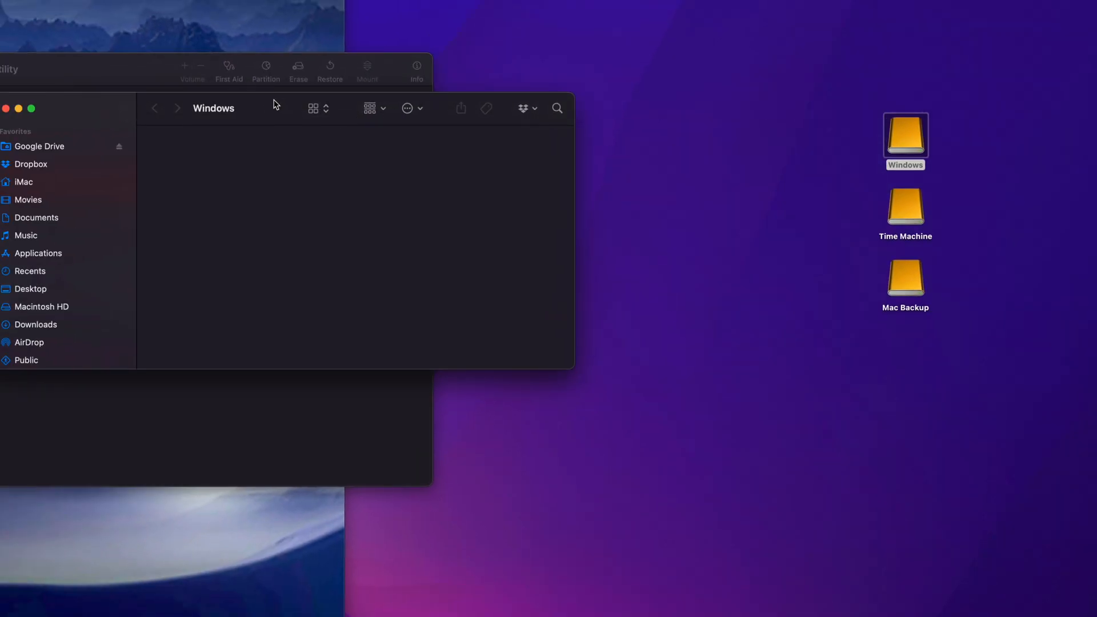
drag(276, 104, 471, 147)
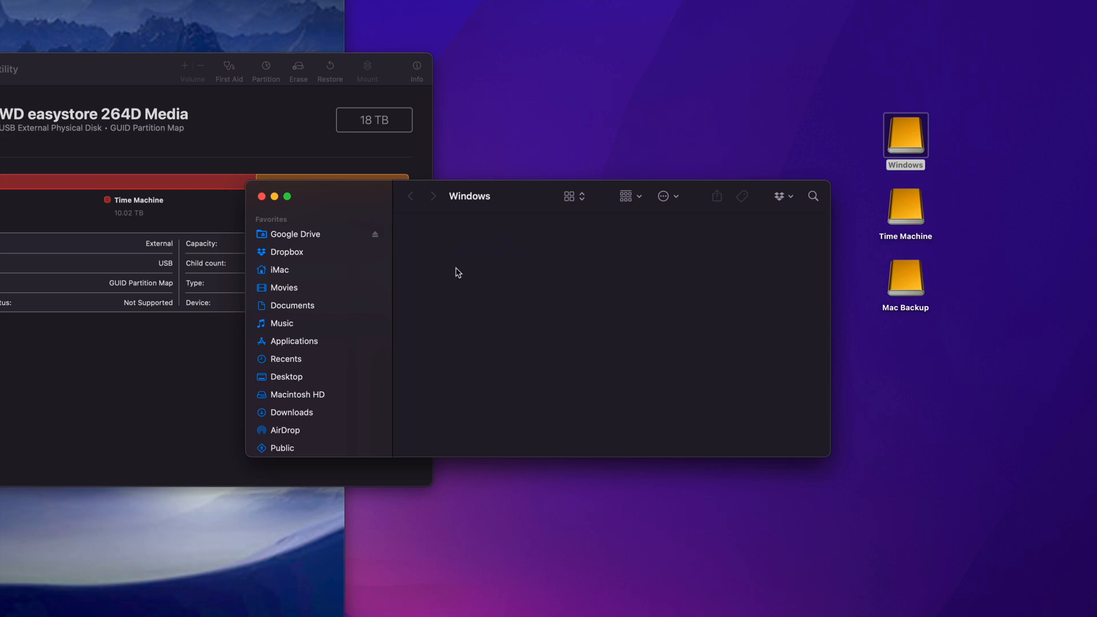
key(super+w)
View the contents of the Time Machine and Mac Backup drives, closing each window after checking it.
double_click(905, 206)
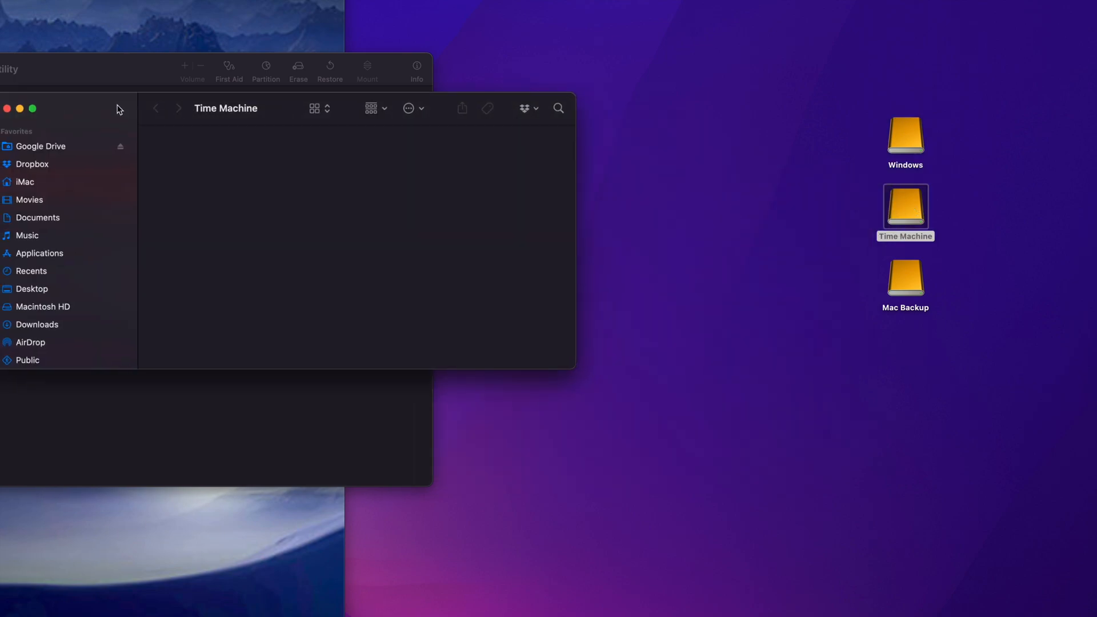
drag(107, 109, 225, 177)
click(123, 176)
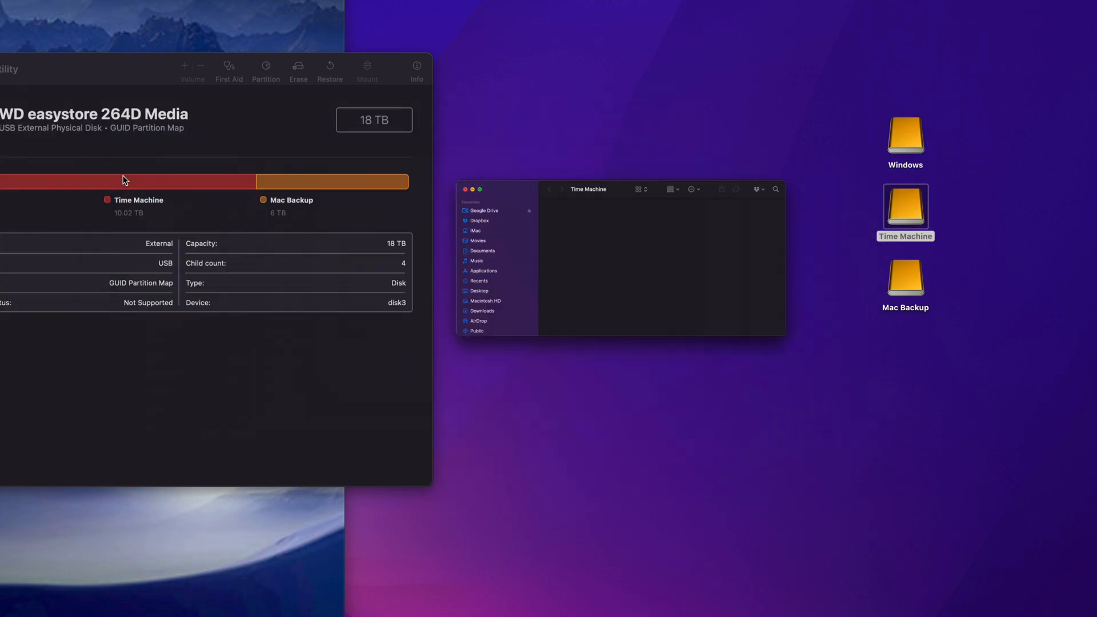
click(910, 292)
double_click(910, 292)
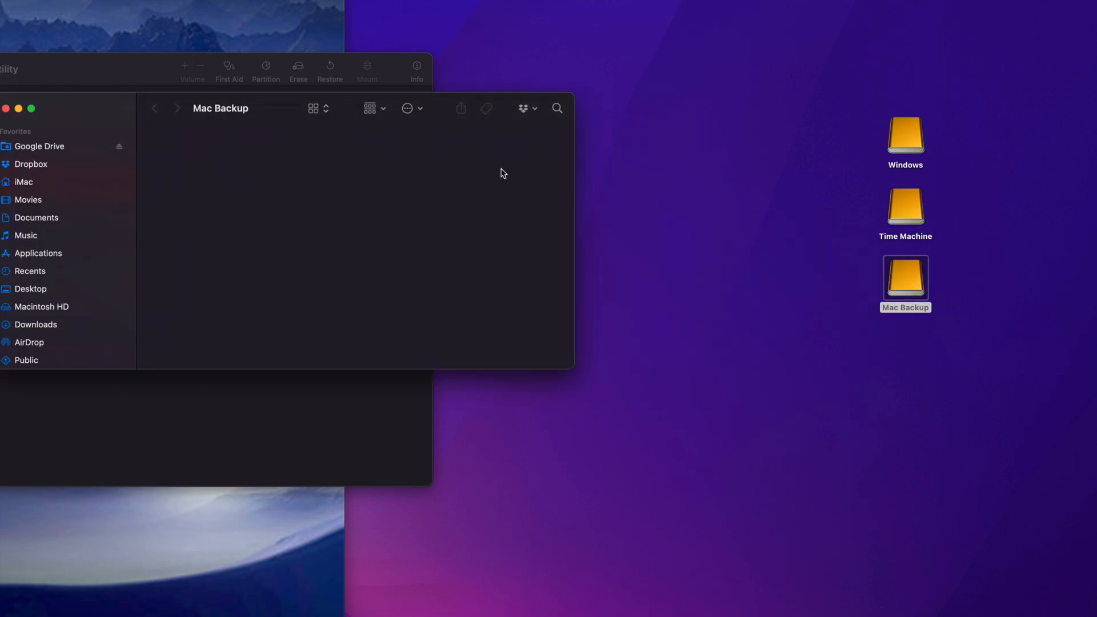
drag(101, 103, 339, 211)
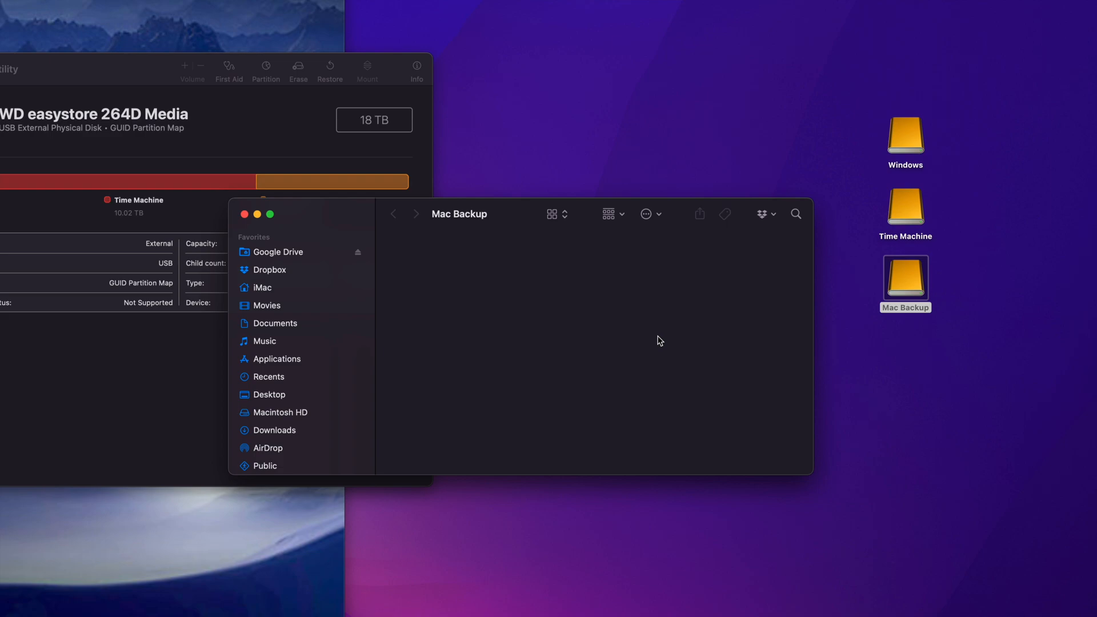
key(super+w)
click(896, 211)
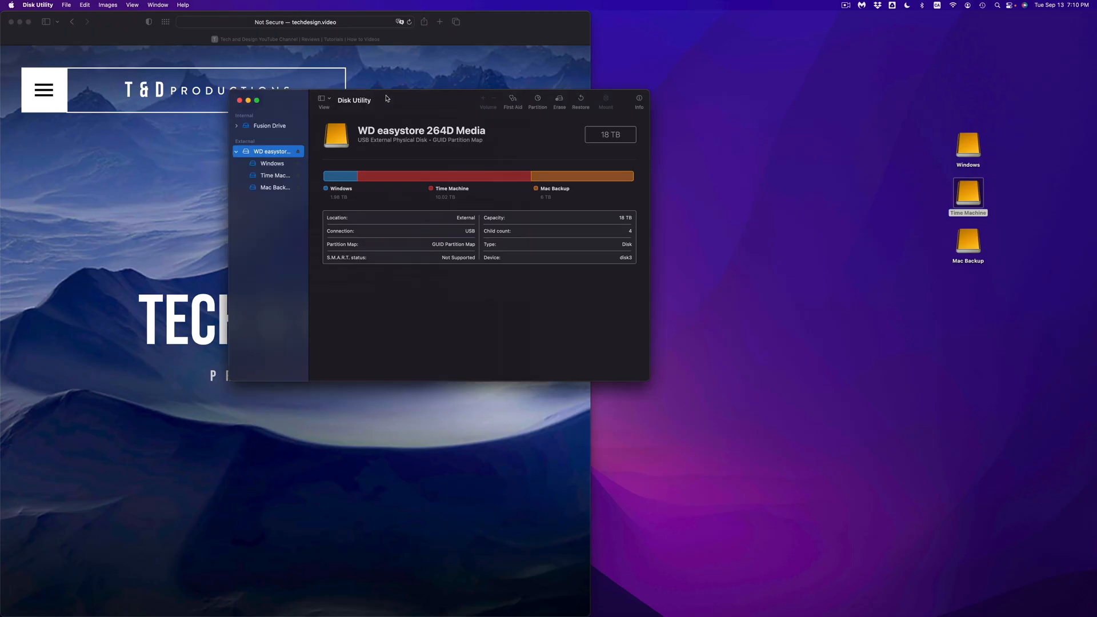
drag(335, 103, 571, 169)
click(478, 170)
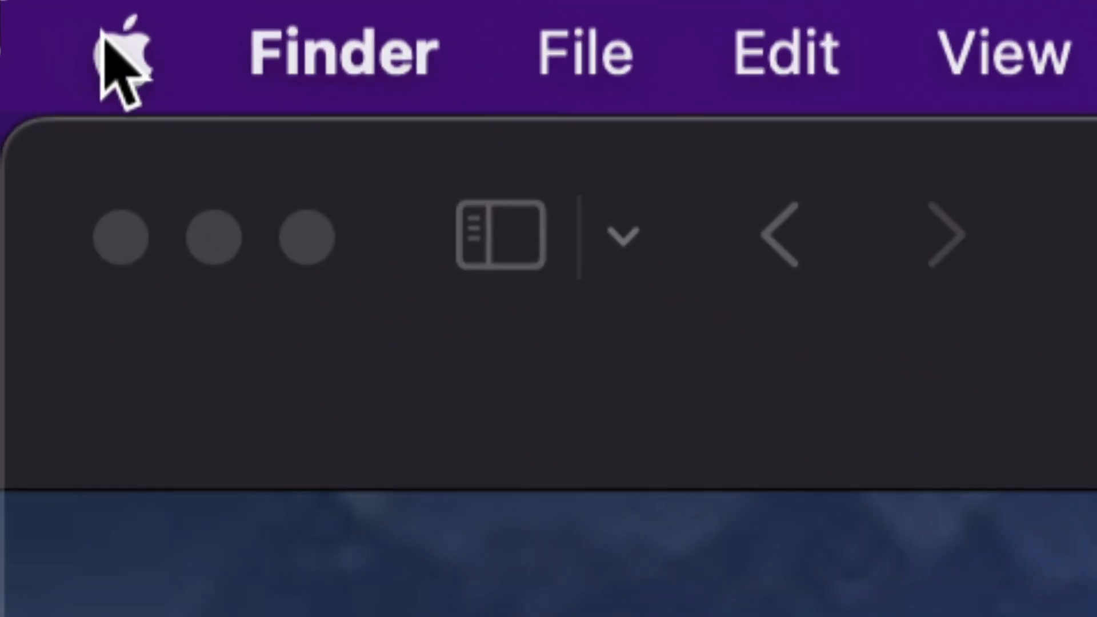
Open the Time Machine settings in System Preferences.
click(10, 5)
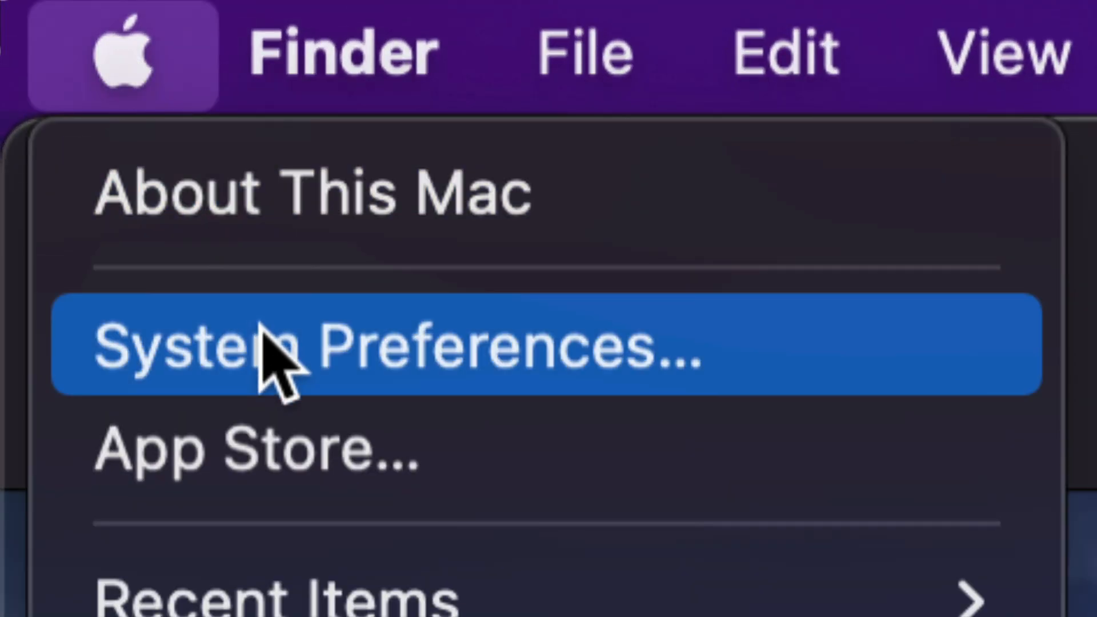
click(485, 346)
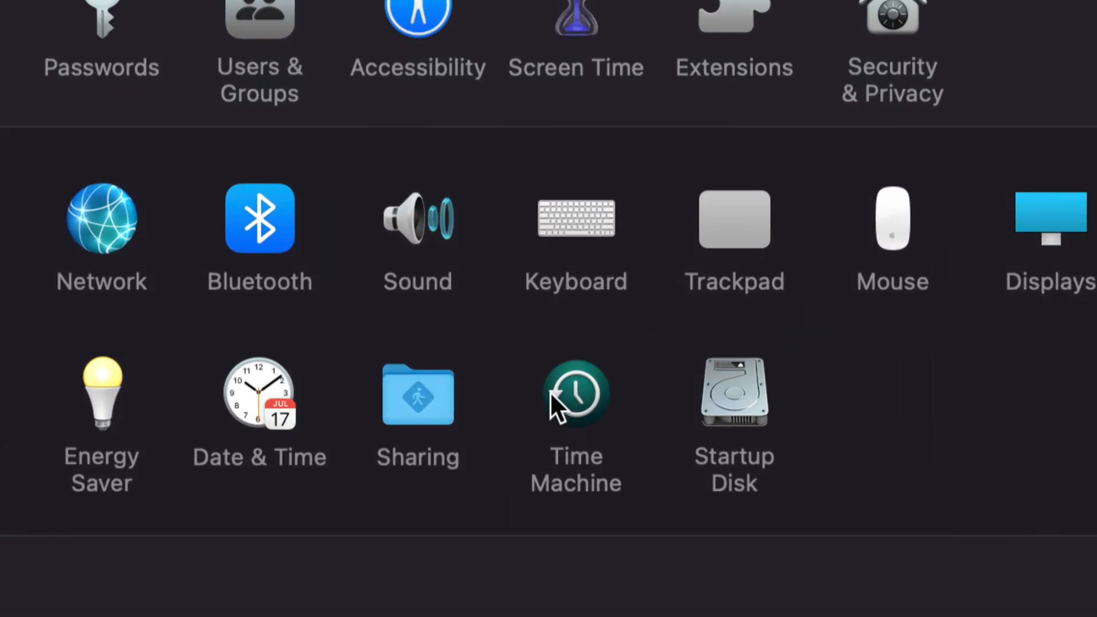
click(582, 401)
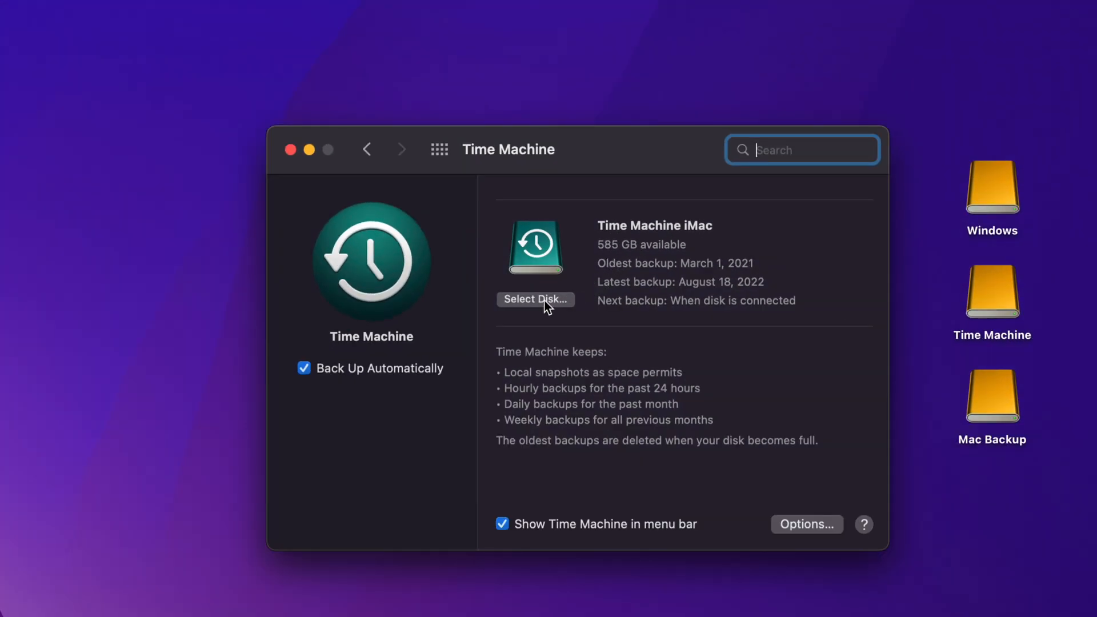
Add the 10 TB Time Machine drive as a backup disk and use it together with Time Machine iMac.
click(525, 303)
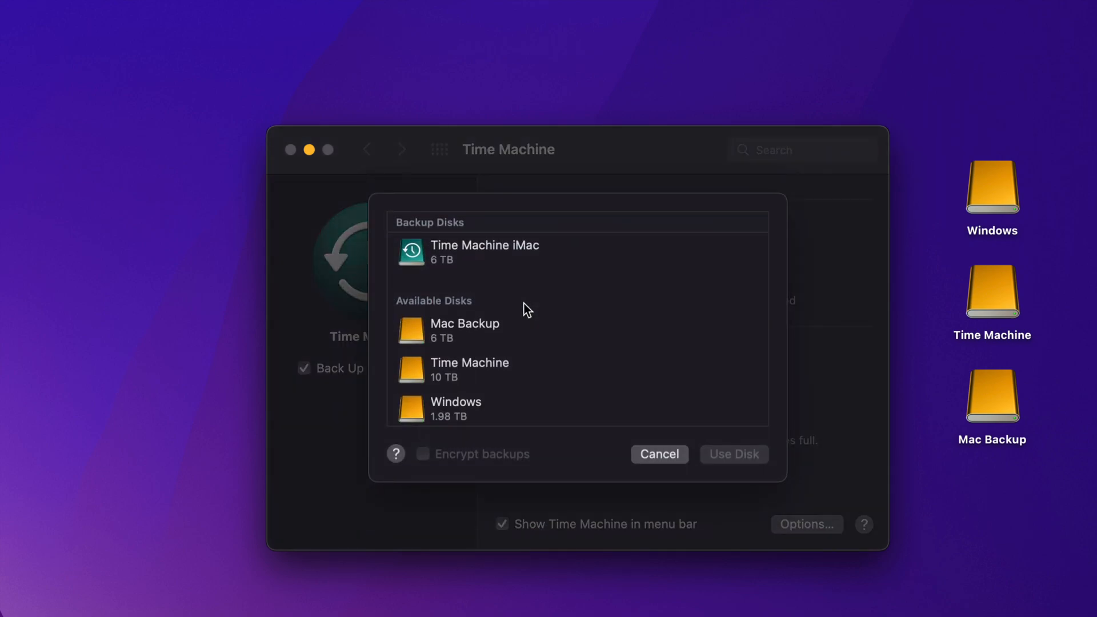
scroll(496, 342, down, 3)
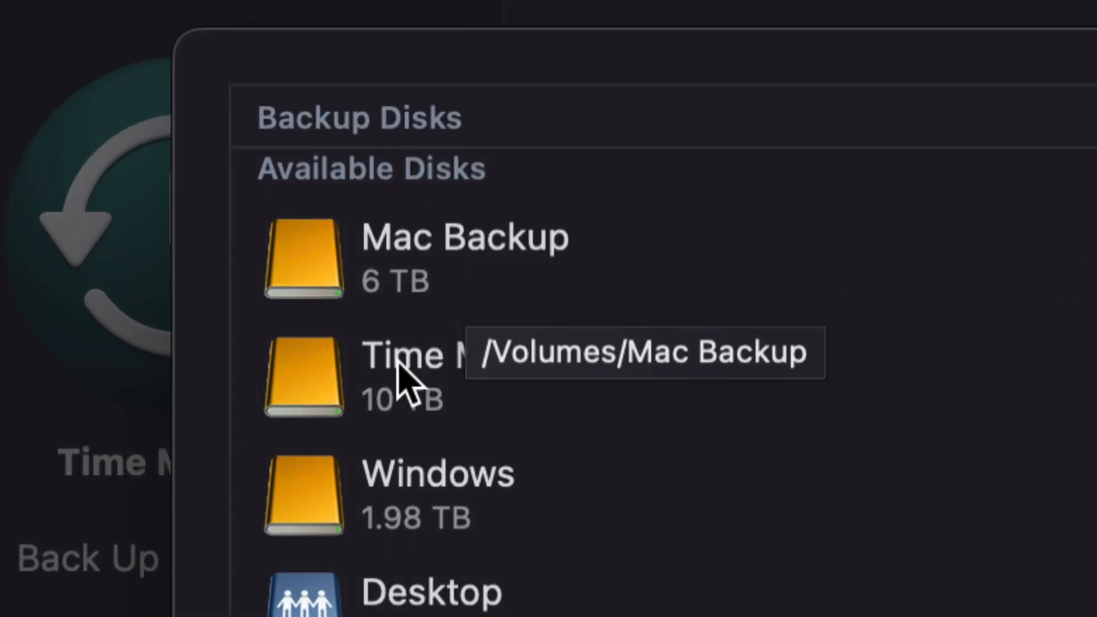
click(492, 371)
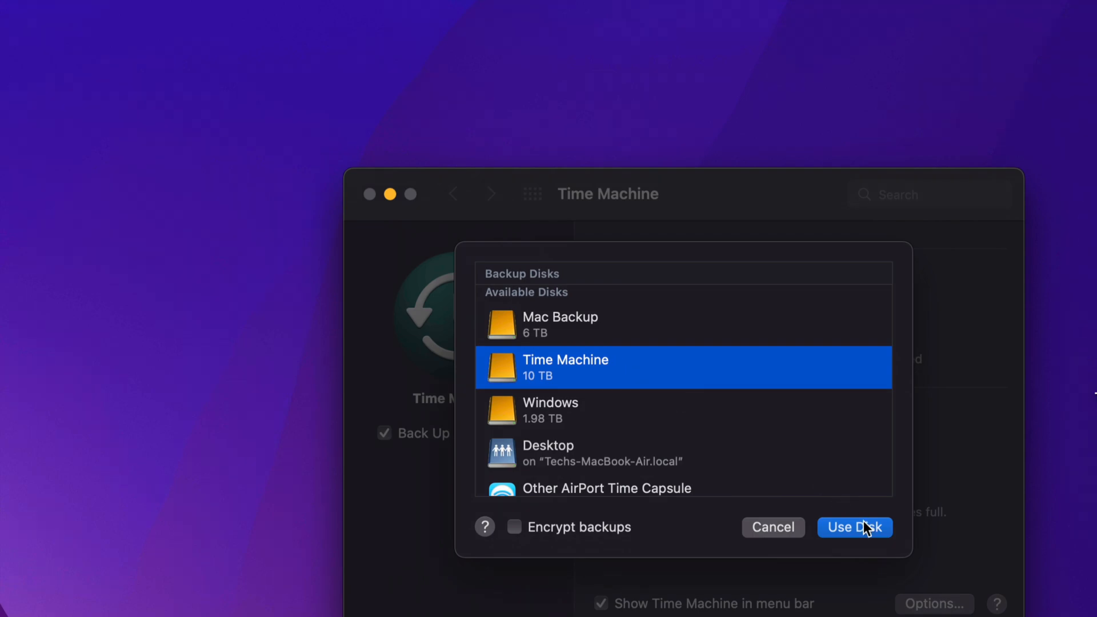
click(862, 523)
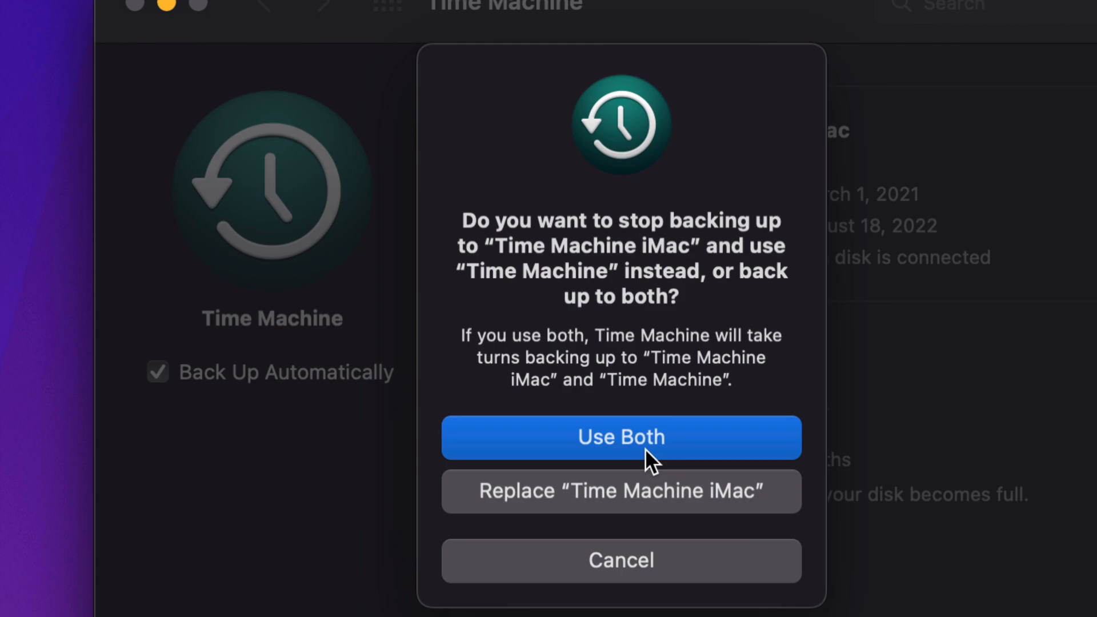
click(577, 437)
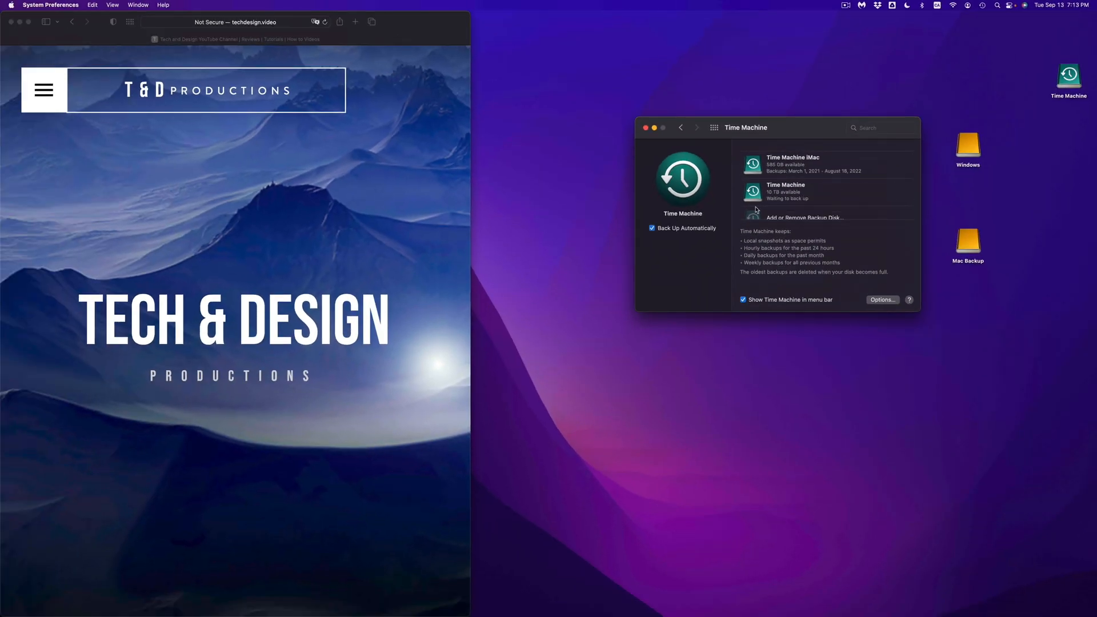
Turn off automatic backups and move the Time Machine settings window away from the desktop drive icons.
click(656, 228)
drag(782, 134, 666, 142)
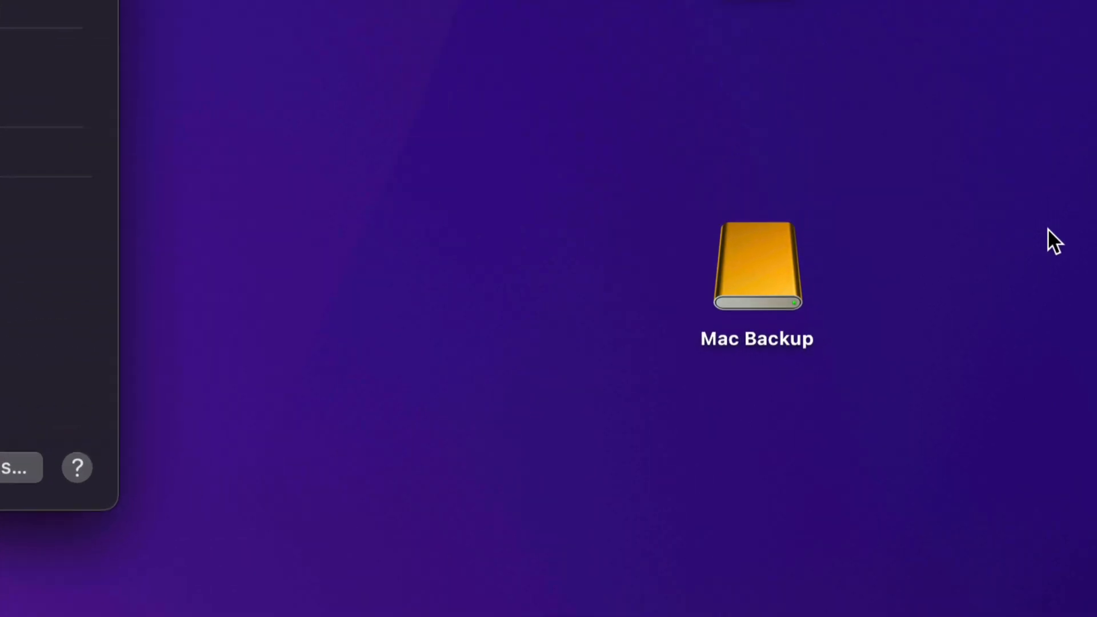
click(774, 297)
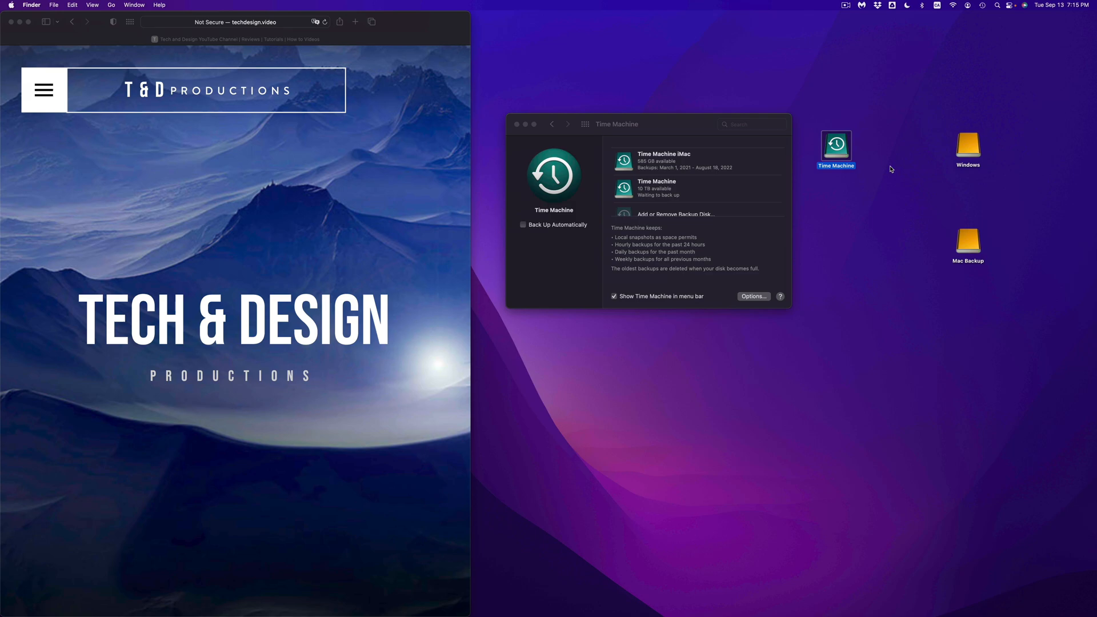
Move the Mac Backup drive icon closer to the Time Machine drive icon on the desktop.
mouse_move(737, 605)
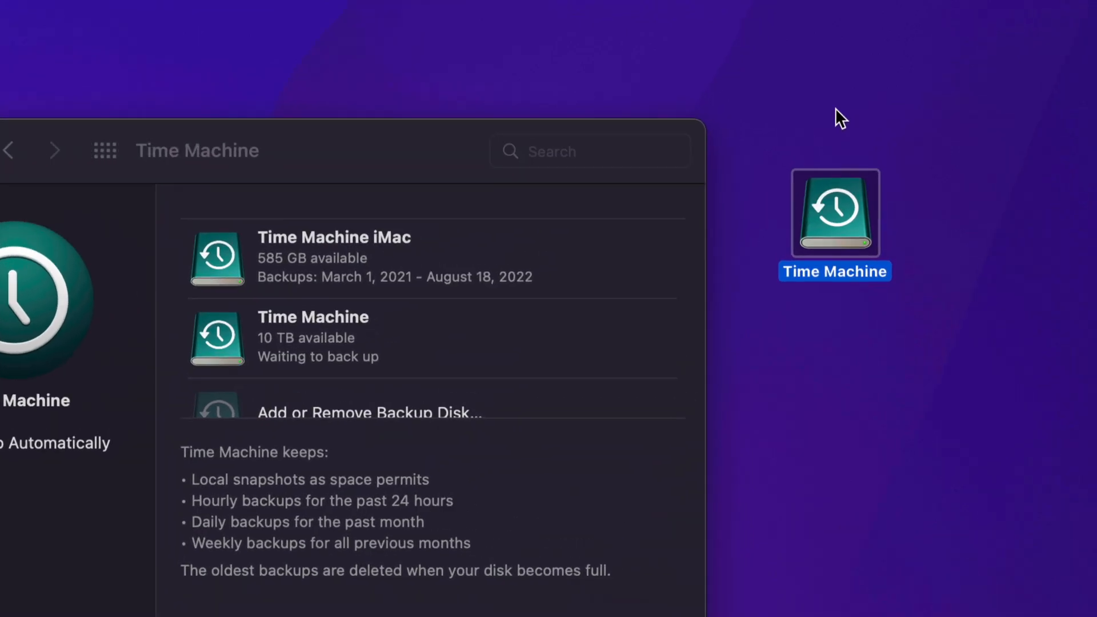
click(970, 218)
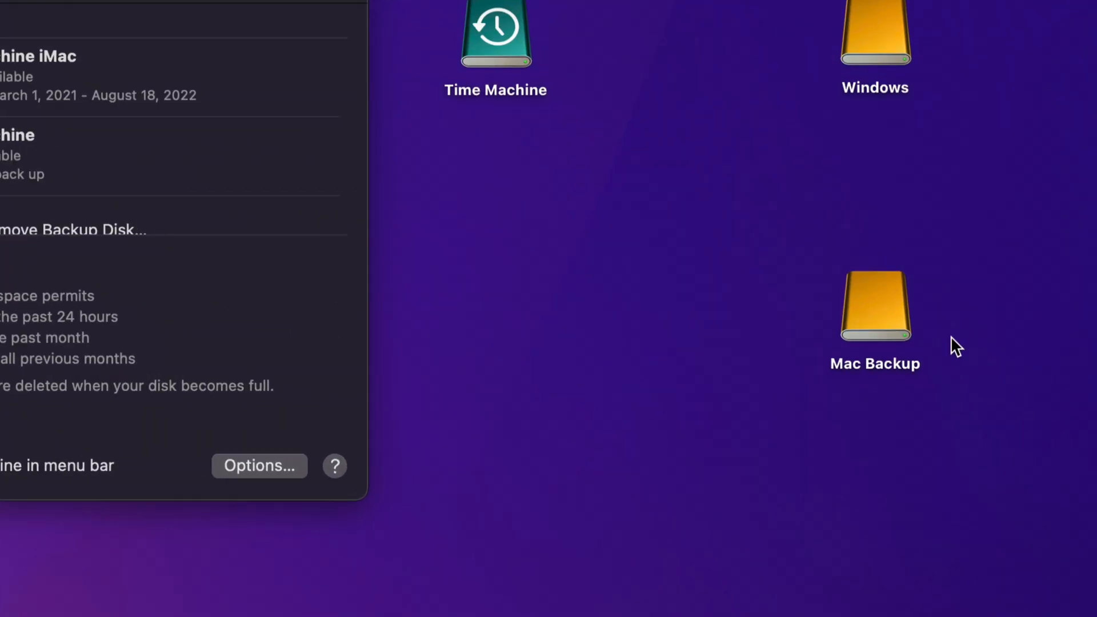
drag(890, 313, 792, 316)
click(853, 337)
click(645, 146)
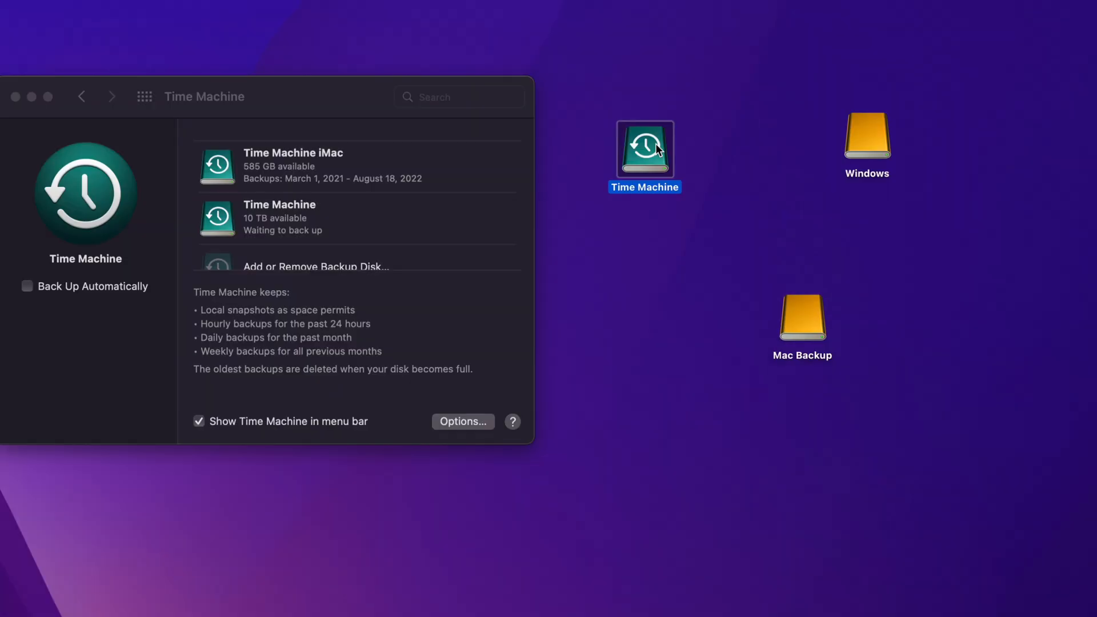
click(610, 97)
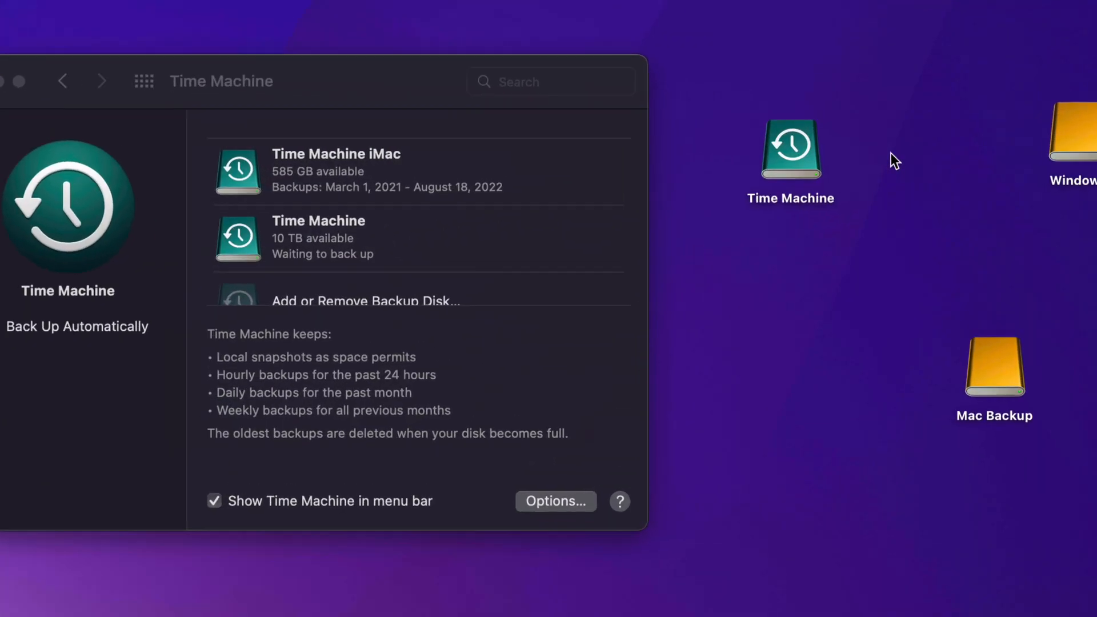
click(802, 150)
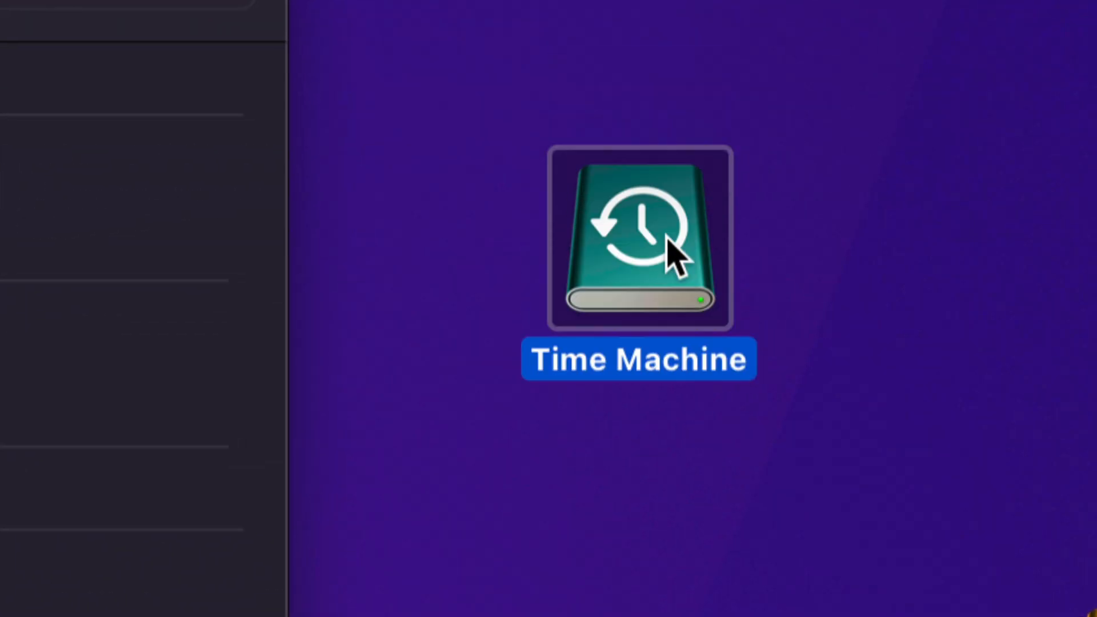
click(803, 266)
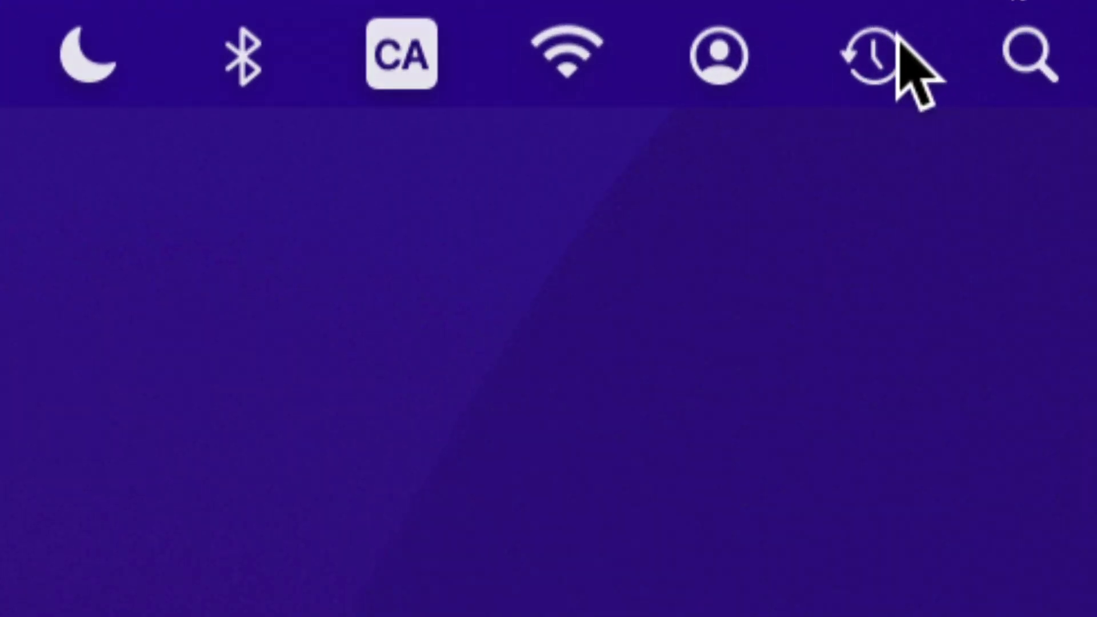
Start a Time Machine backup manually.
click(937, 30)
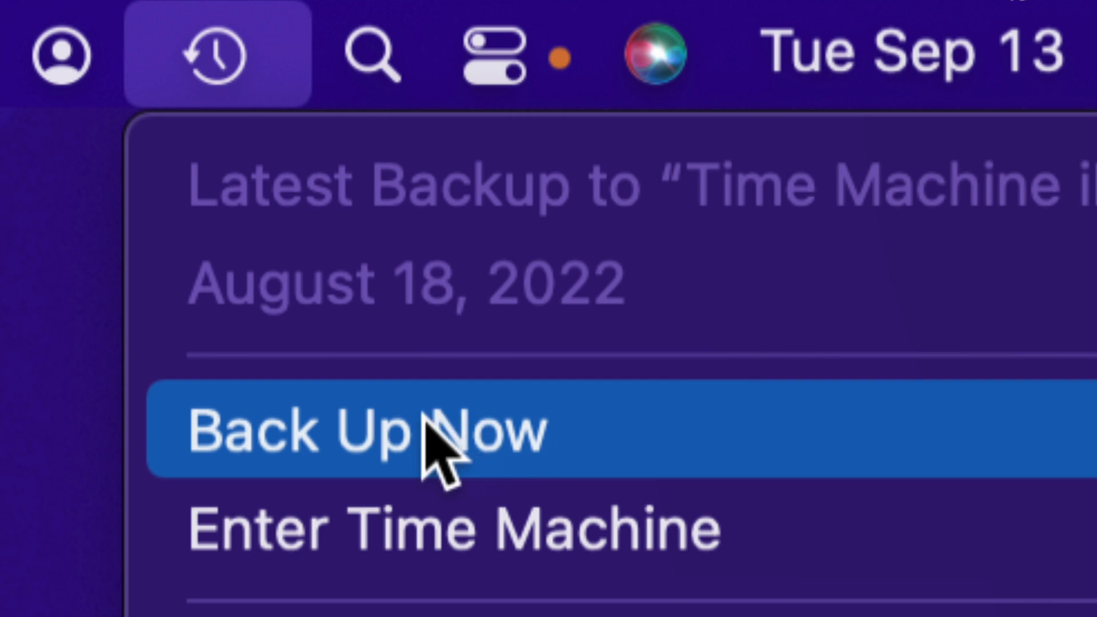
click(378, 429)
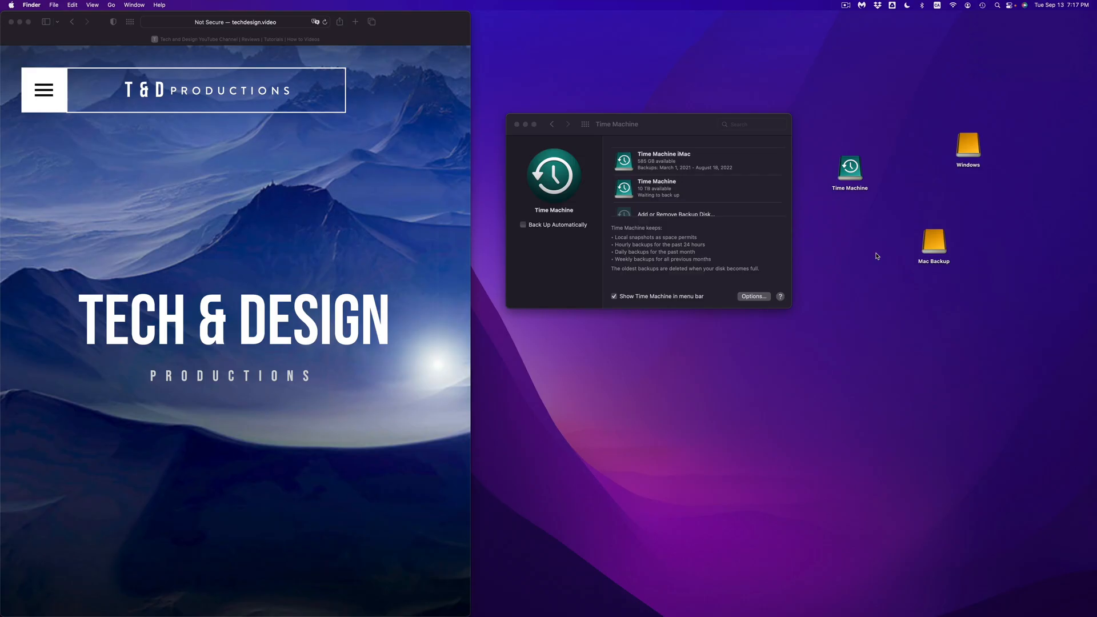